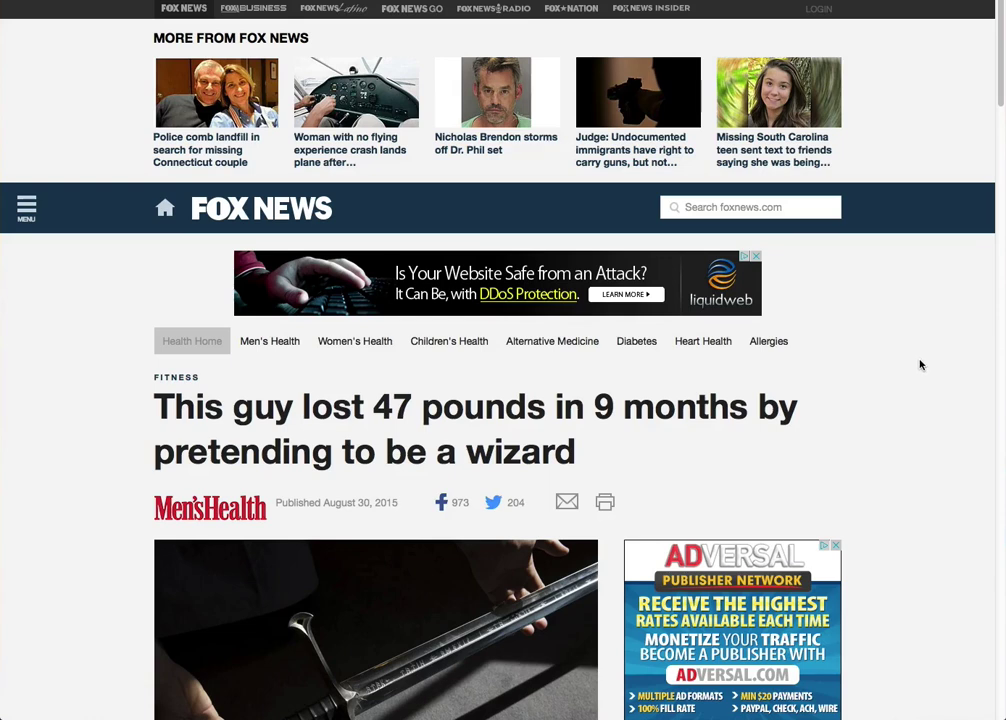
Step: Scroll down the wizard weight-loss article to the Sponsored Stories and From Our Partners links
{"action": "scroll", "coordinate": [165, 325], "scroll_direction": "down", "scroll_amount": 1}
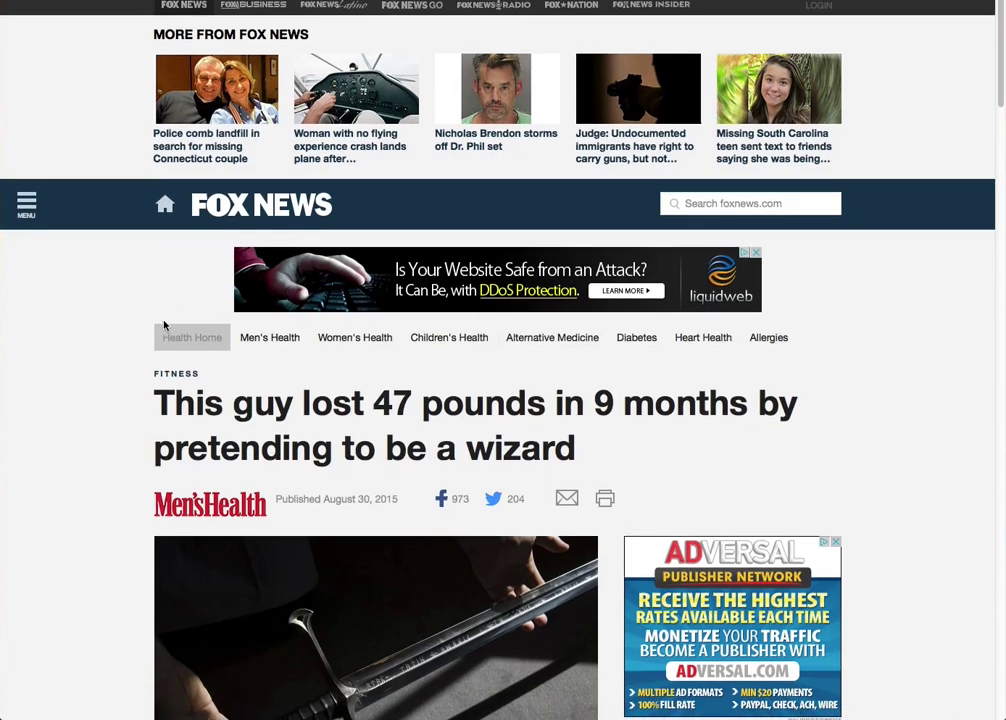
{"action": "scroll", "coordinate": [150, 330], "scroll_direction": "down", "scroll_amount": 4}
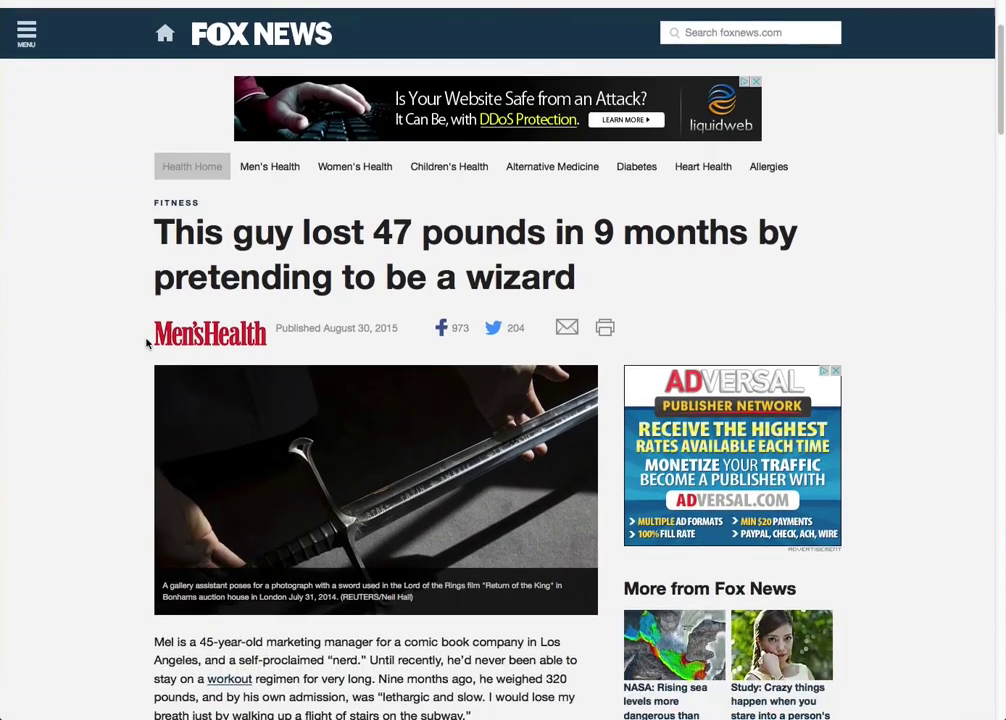
{"action": "scroll", "coordinate": [146, 343], "scroll_direction": "down", "scroll_amount": 4}
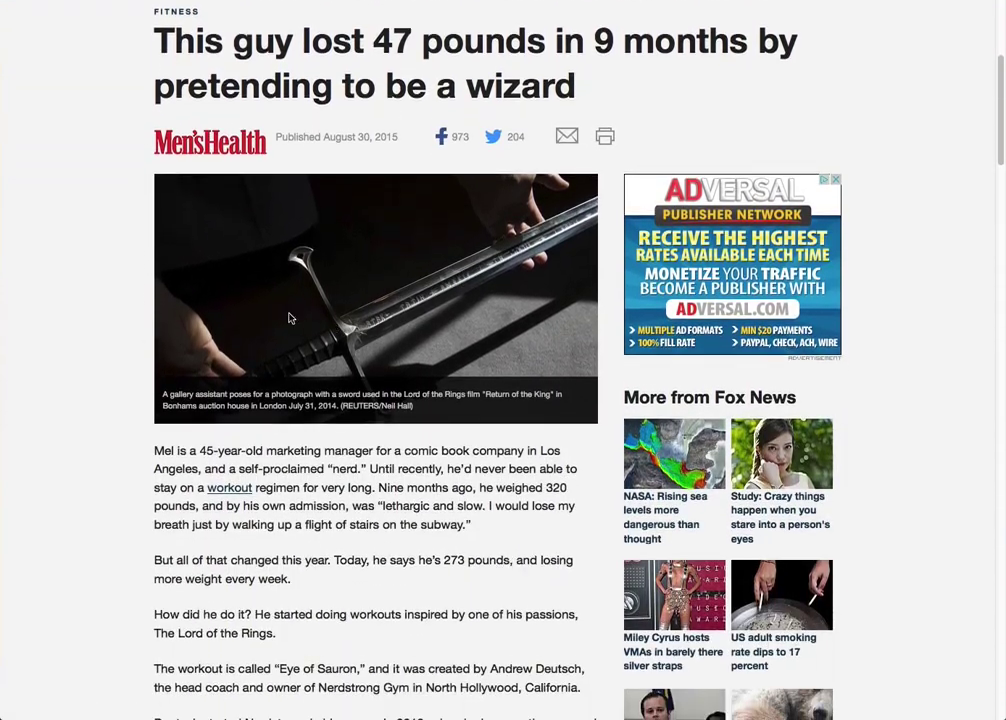
{"action": "scroll", "coordinate": [264, 357], "scroll_direction": "down", "scroll_amount": 12}
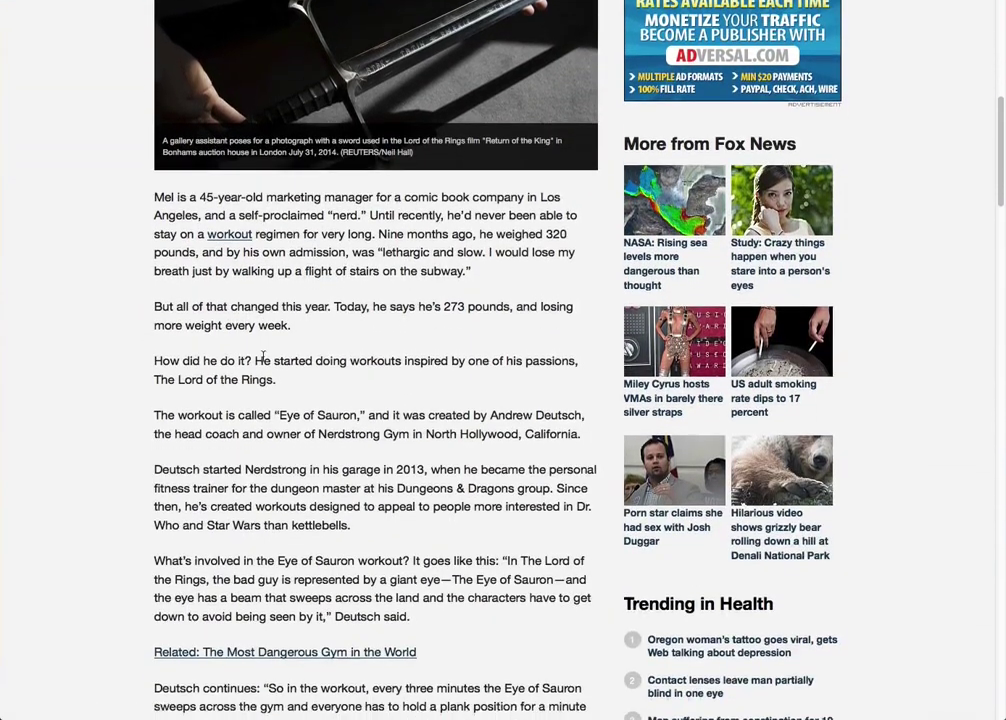
{"action": "scroll", "coordinate": [264, 357], "scroll_direction": "down", "scroll_amount": 20}
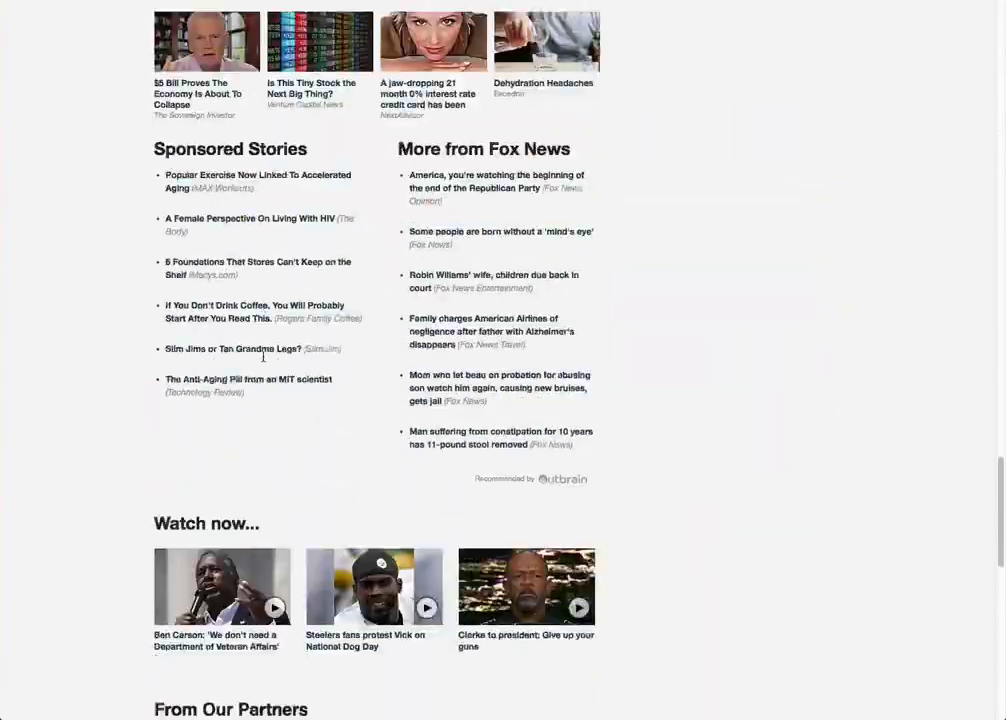
{"action": "scroll", "coordinate": [264, 362], "scroll_direction": "up", "scroll_amount": 2}
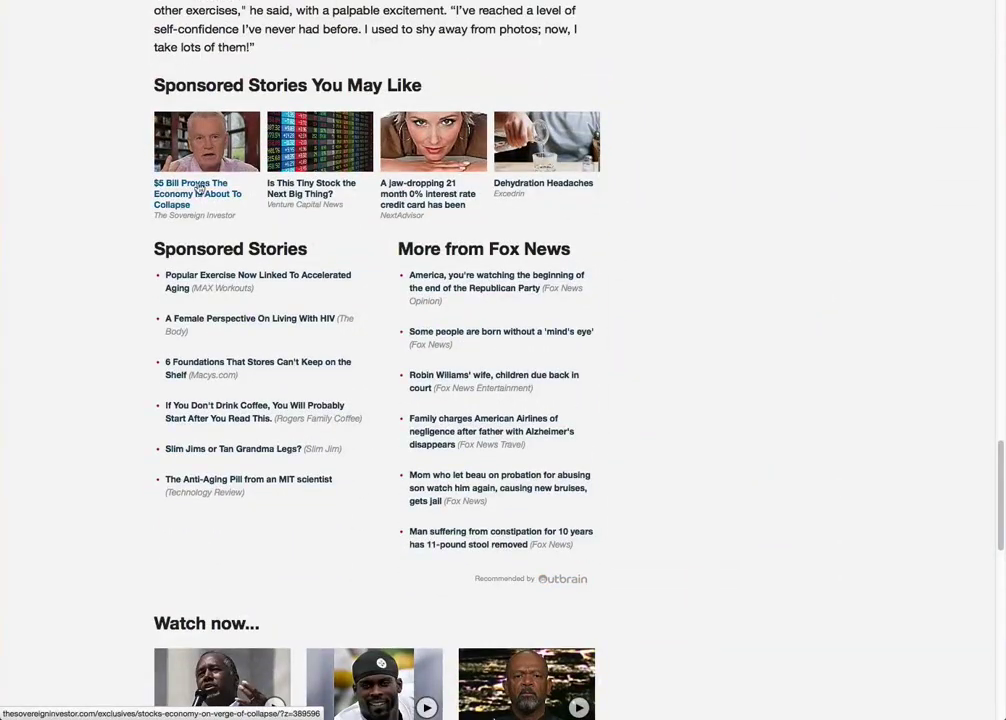
{"action": "scroll", "coordinate": [557, 348], "scroll_direction": "down", "scroll_amount": 6}
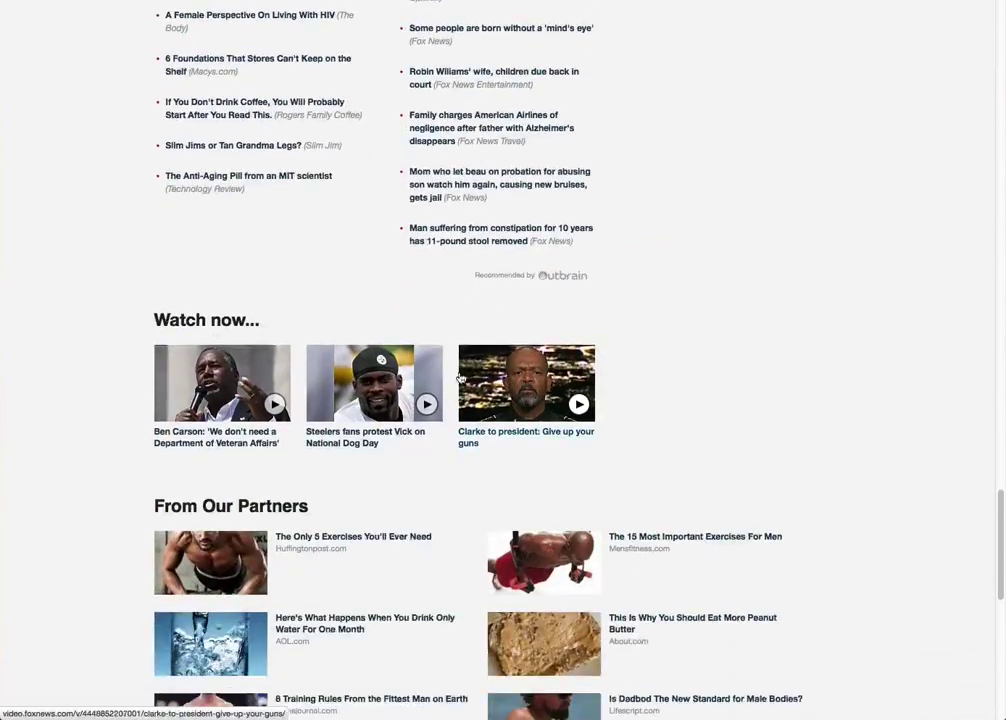
{"action": "scroll", "coordinate": [445, 373], "scroll_direction": "down", "scroll_amount": 7}
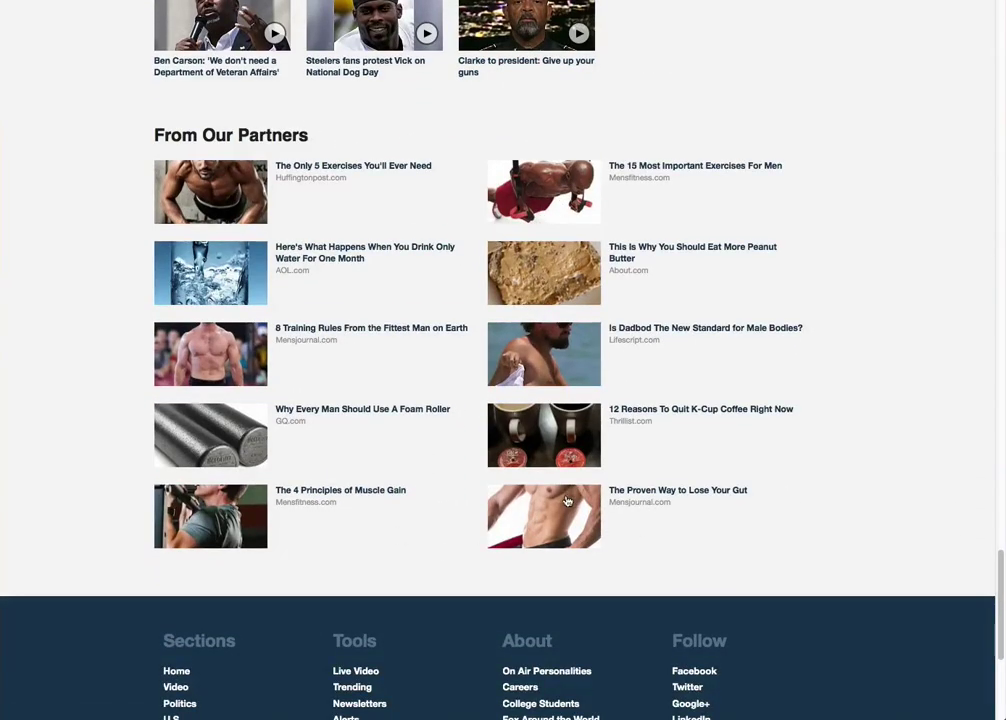
{"action": "scroll", "coordinate": [452, 501], "scroll_direction": "up", "scroll_amount": 5}
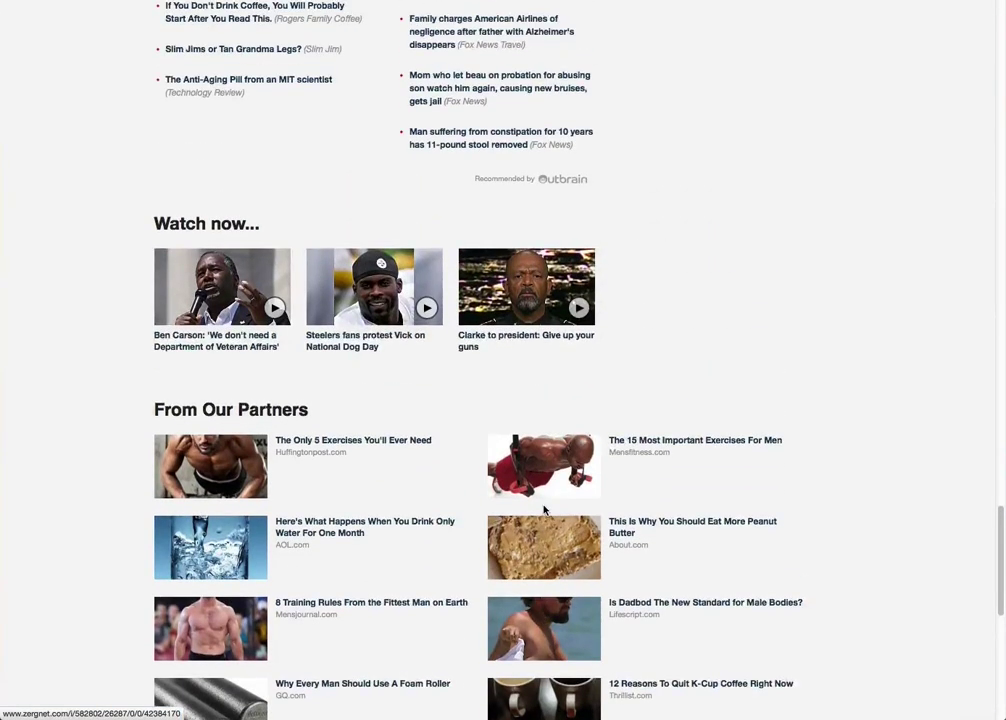
{"action": "scroll", "coordinate": [544, 510], "scroll_direction": "up", "scroll_amount": 2}
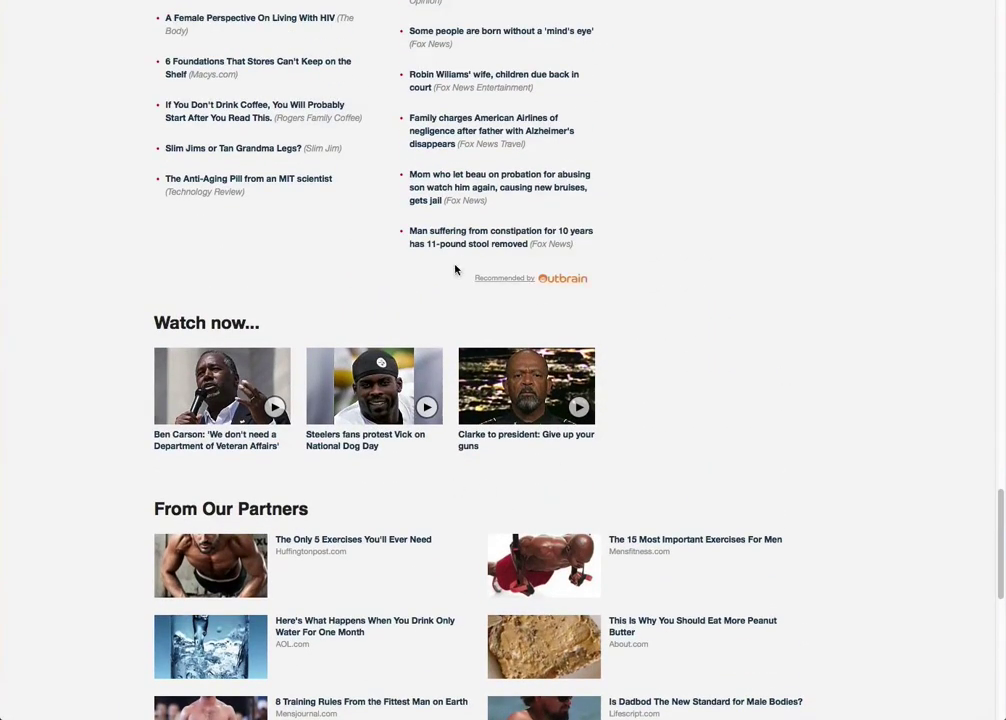
{"action": "scroll", "coordinate": [557, 444], "scroll_direction": "down", "scroll_amount": 2}
{"action": "scroll", "coordinate": [557, 444], "scroll_direction": "down", "scroll_amount": 1}
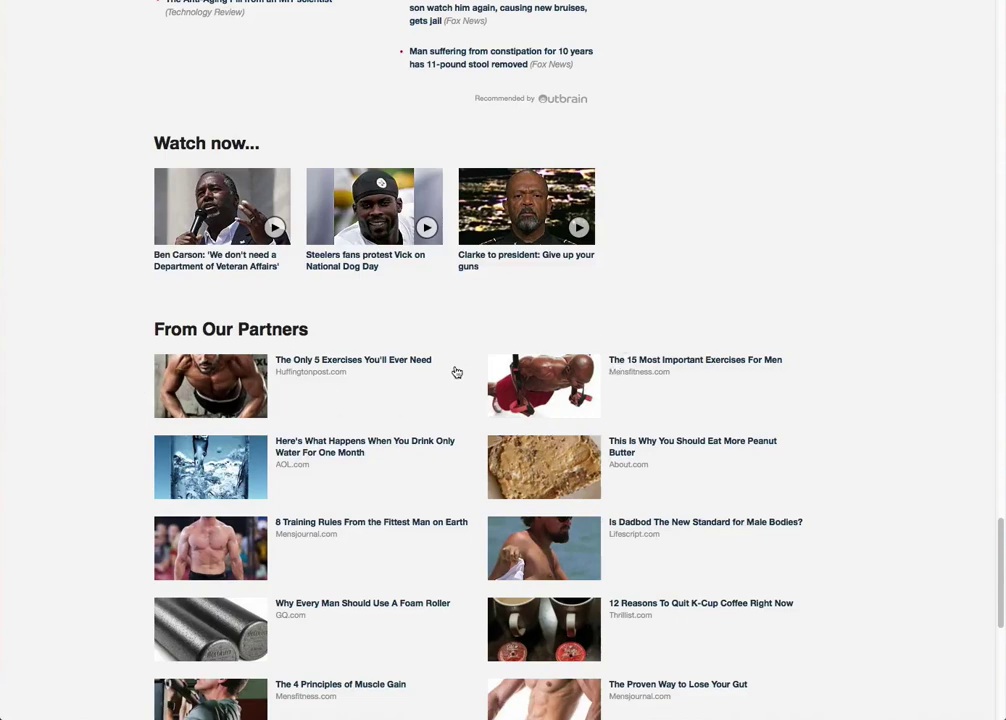
{"action": "scroll", "coordinate": [442, 393], "scroll_direction": "down", "scroll_amount": 4}
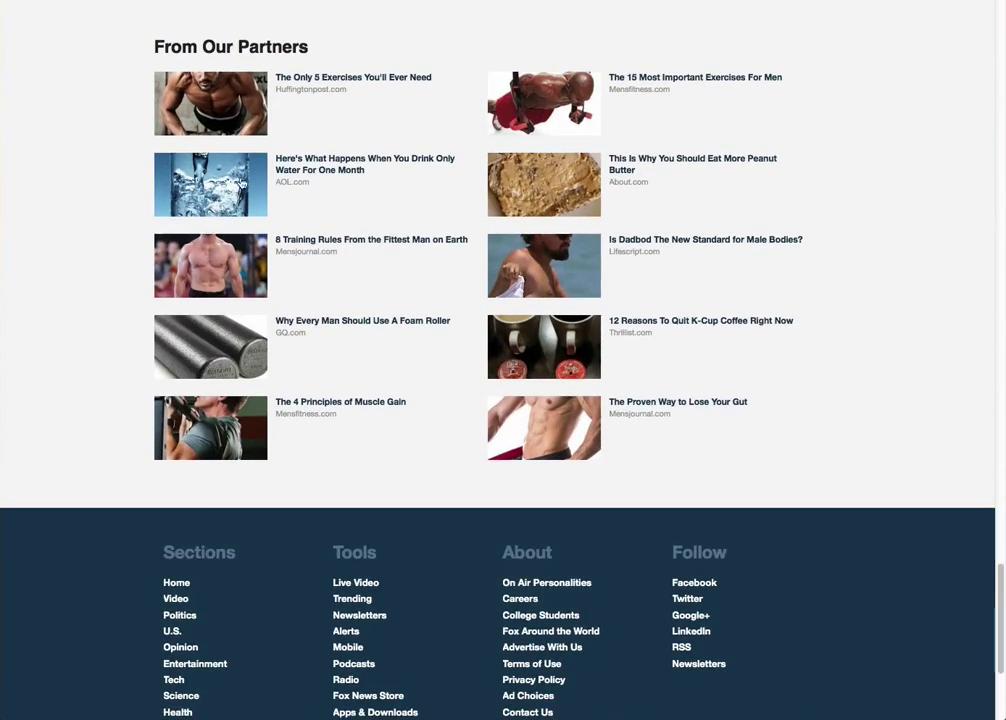
{"action": "scroll", "coordinate": [533, 375], "scroll_direction": "up", "scroll_amount": 2}
Step: Scroll the wizard weight-loss article back up toward its top
{"action": "scroll", "coordinate": [533, 375], "scroll_direction": "up", "scroll_amount": 7}
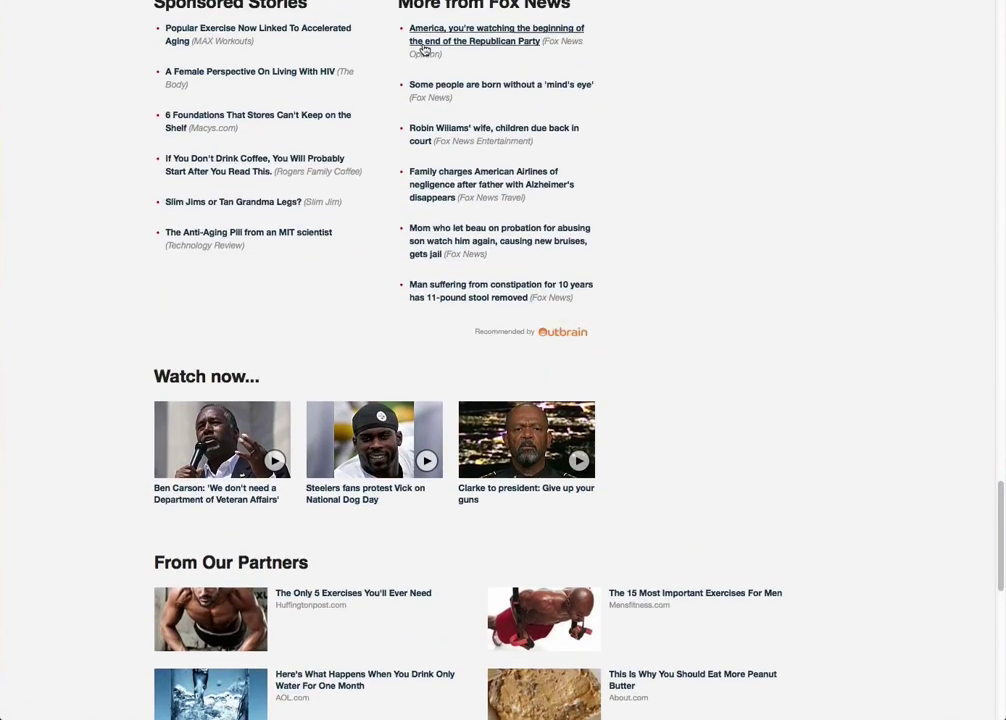
{"action": "scroll", "coordinate": [289, 374], "scroll_direction": "down", "scroll_amount": 5}
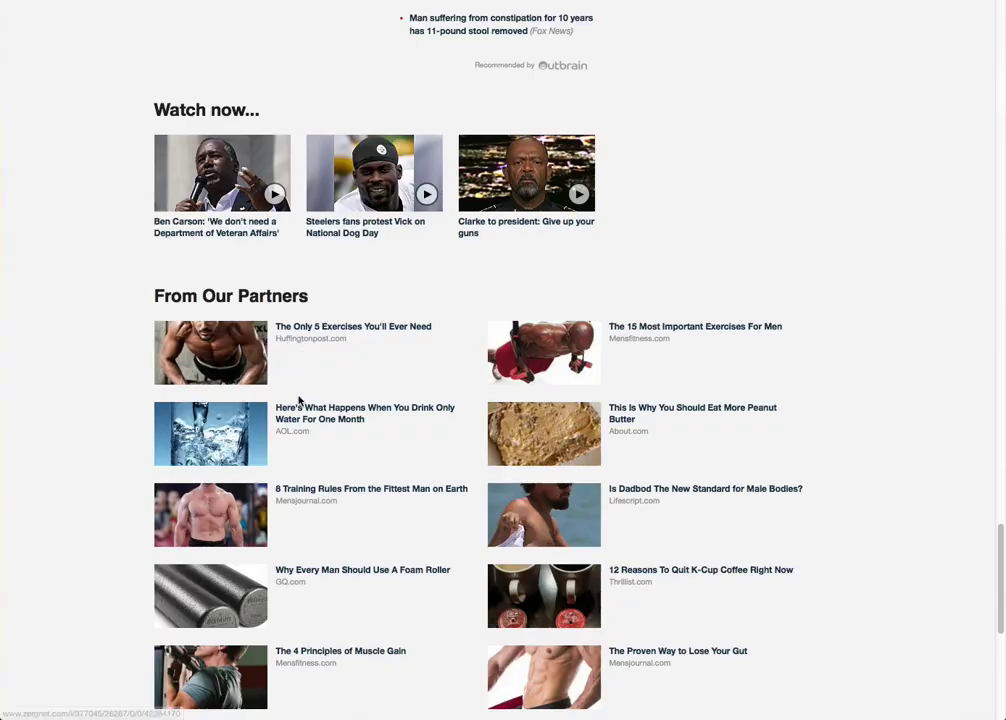
{"action": "scroll", "coordinate": [287, 413], "scroll_direction": "up", "scroll_amount": 10}
{"action": "scroll", "coordinate": [287, 413], "scroll_direction": "up", "scroll_amount": 15}
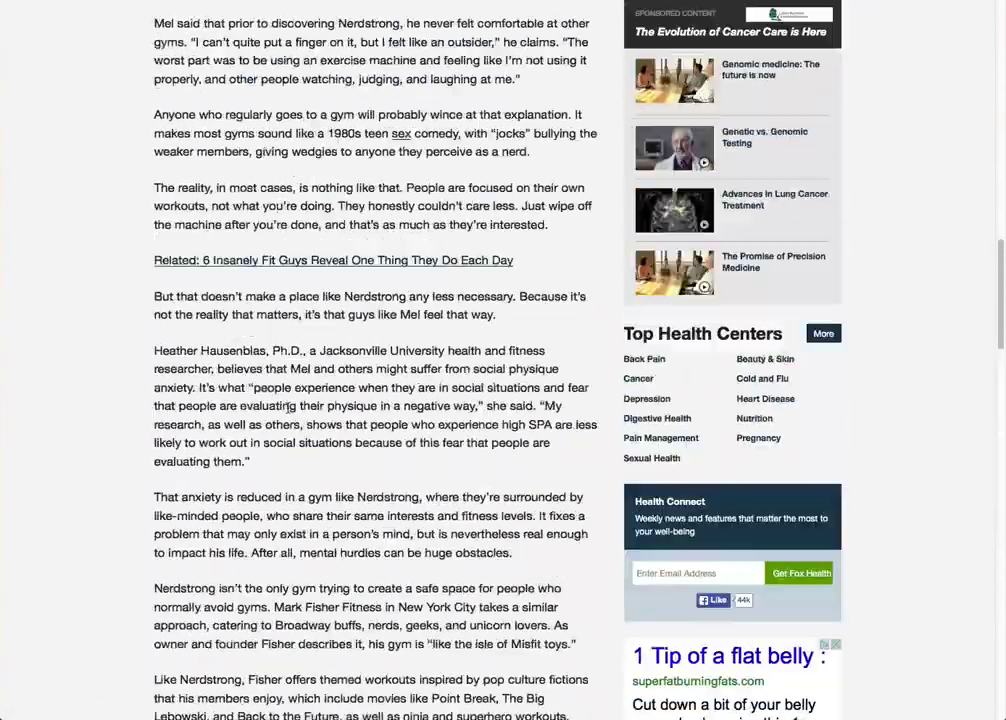
{"action": "scroll", "coordinate": [287, 413], "scroll_direction": "up", "scroll_amount": 3}
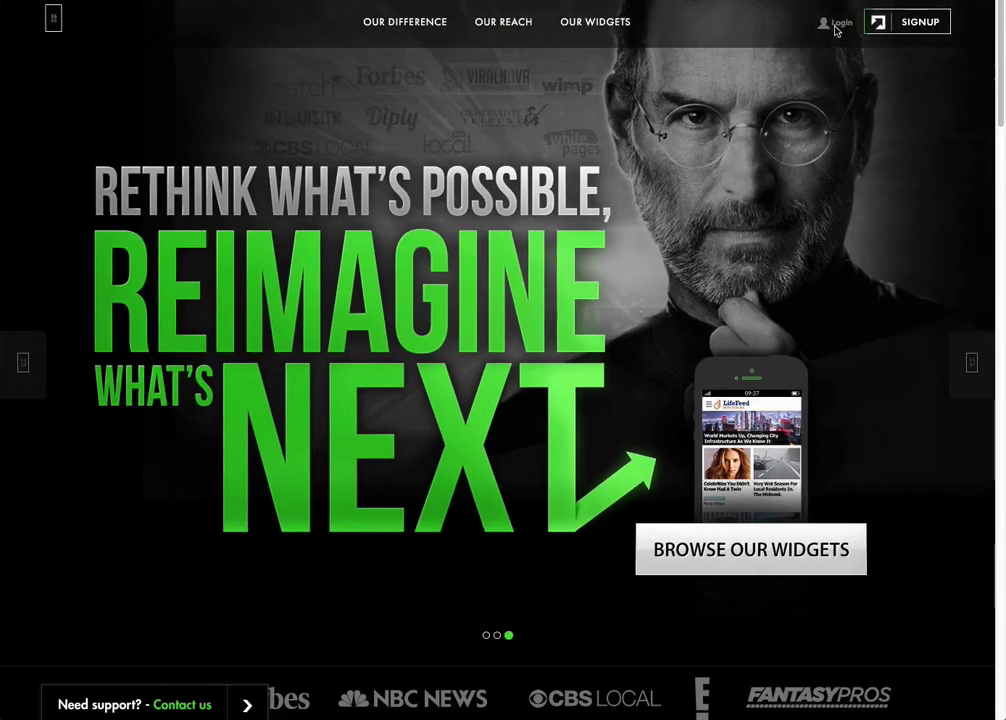
Step: Log in to RevContent and open the AsSeenOnTV_USA boost from the Campaign Boosts list
{"action": "left_click", "coordinate": [836, 29]}
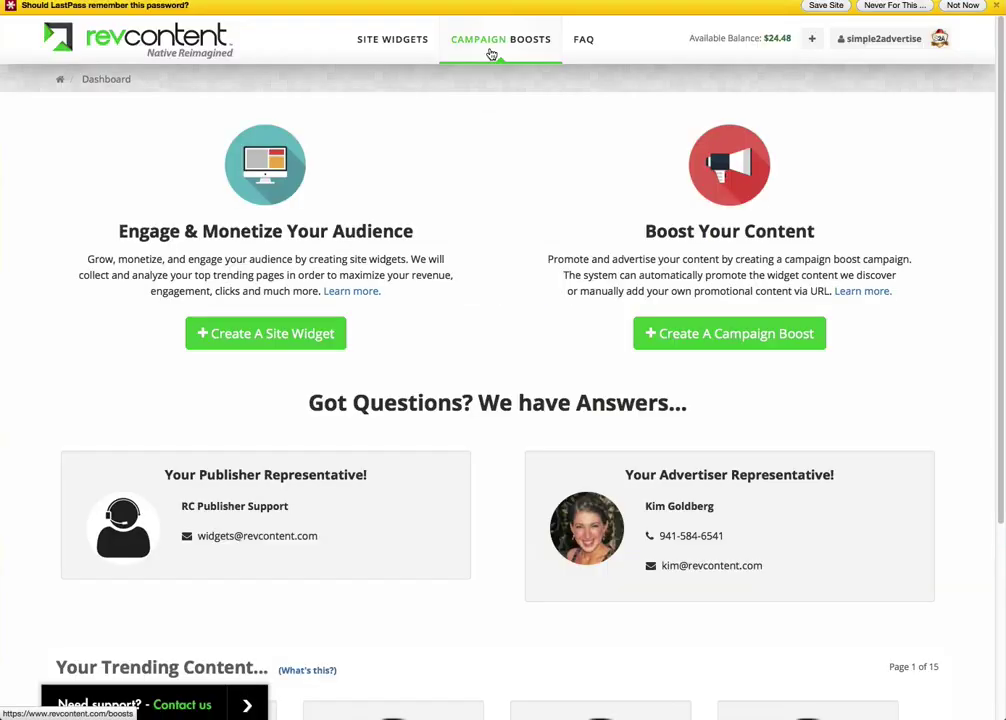
{"action": "left_click", "coordinate": [498, 52]}
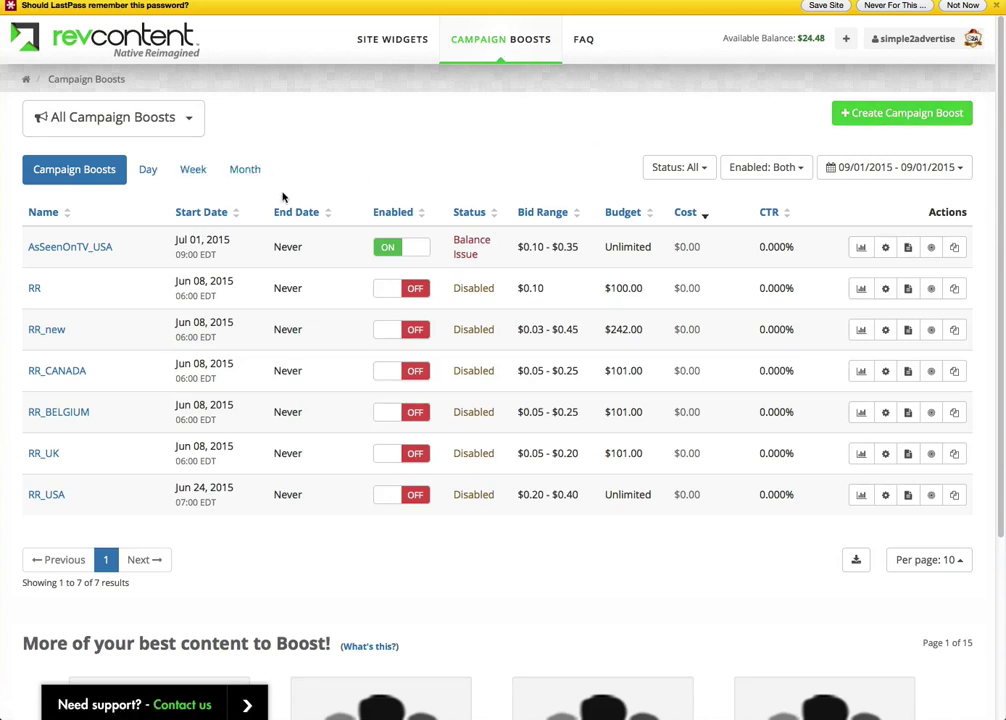
{"action": "left_click", "coordinate": [78, 249]}
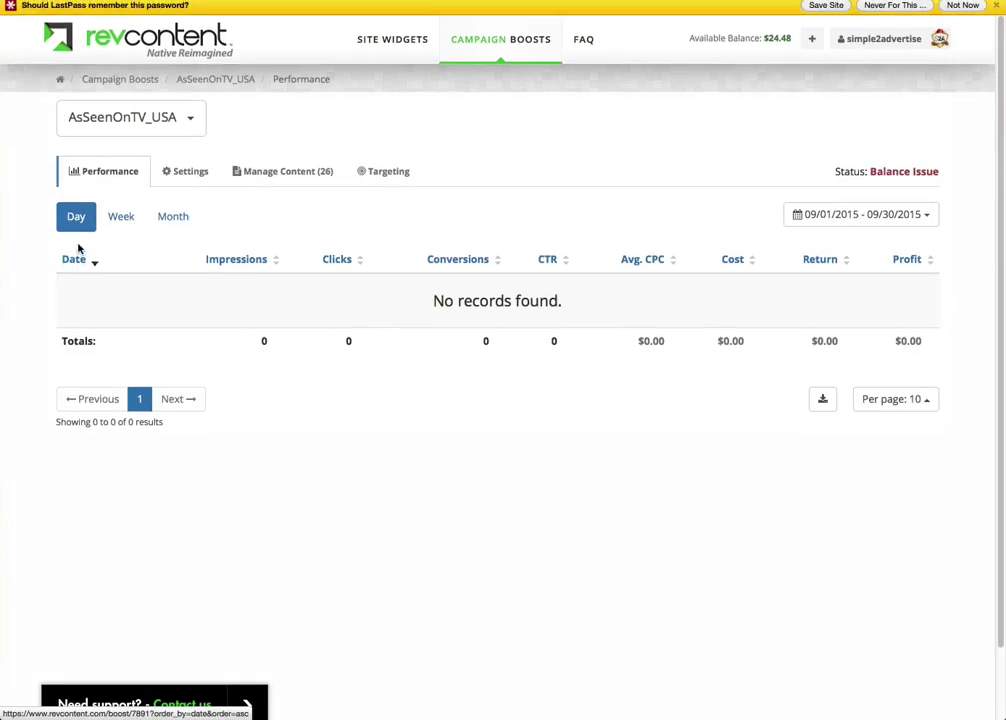
Step: Switch the report to Last 90 Days and highlight the Jul 27 date and its 68 clicks
{"action": "left_click", "coordinate": [903, 218]}
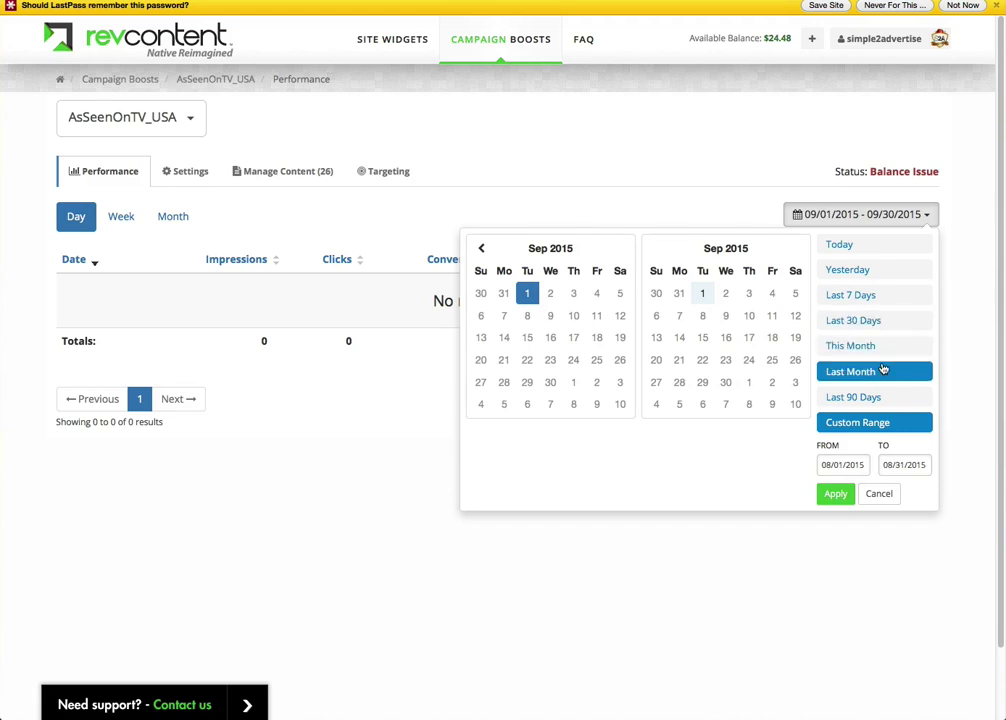
{"action": "left_click", "coordinate": [884, 395]}
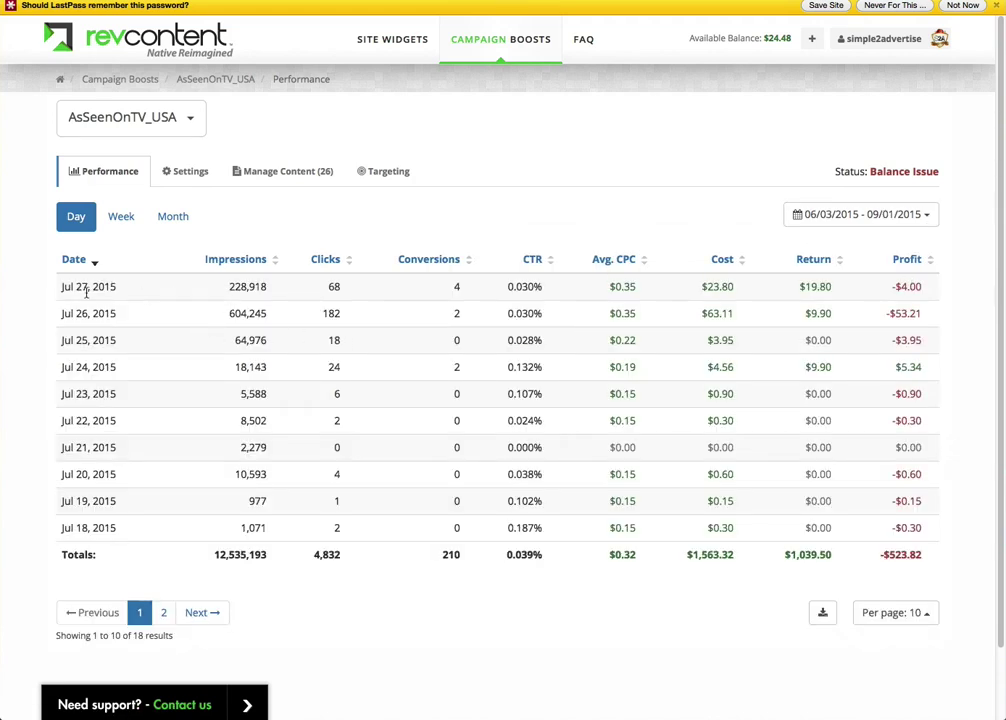
{"action": "left_click_drag", "start_coordinate": [63, 286], "coordinate": [117, 287]}
{"action": "left_click", "coordinate": [227, 291]}
{"action": "left_click", "coordinate": [270, 300]}
{"action": "left_click_drag", "start_coordinate": [325, 284], "coordinate": [356, 293]}
{"action": "left_click", "coordinate": [522, 287]}
Step: Highlight the Jul 27 CTR of 0.030% and cost of $23.80
{"action": "left_click_drag", "start_coordinate": [512, 286], "coordinate": [540, 287]}
{"action": "left_click", "coordinate": [606, 316]}
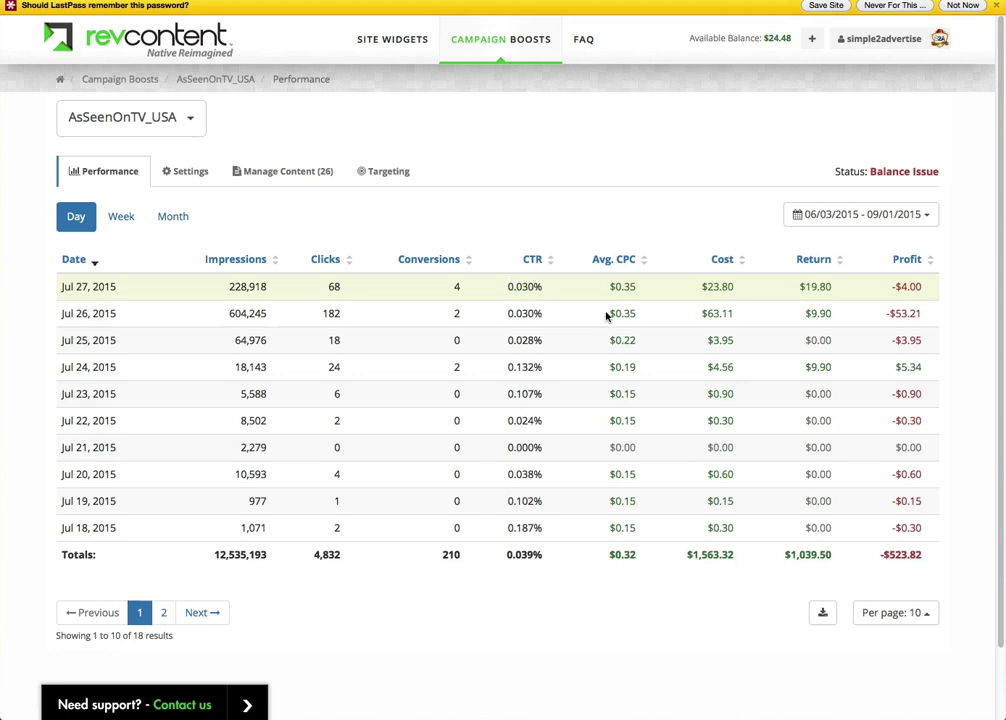
{"action": "mouse_move", "coordinate": [716, 286]}
{"action": "left_mouse_down"}
{"action": "mouse_move", "coordinate": [754, 287]}
{"action": "mouse_move", "coordinate": [723, 286]}
{"action": "left_mouse_up"}
{"action": "left_click", "coordinate": [753, 289]}
{"action": "left_click", "coordinate": [740, 288]}
Step: Highlight the Jul 27 figures: 4 conversions, $19.80 return and -$4.00 profit
{"action": "double_click", "coordinate": [461, 290]}
{"action": "left_click", "coordinate": [467, 289]}
{"action": "double_click", "coordinate": [463, 288]}
{"action": "double_click", "coordinate": [460, 289]}
{"action": "left_click_drag", "start_coordinate": [807, 288], "coordinate": [844, 289]}
{"action": "left_click_drag", "start_coordinate": [892, 289], "coordinate": [928, 288]}
{"action": "left_click", "coordinate": [285, 289]}
{"action": "left_click", "coordinate": [230, 318]}
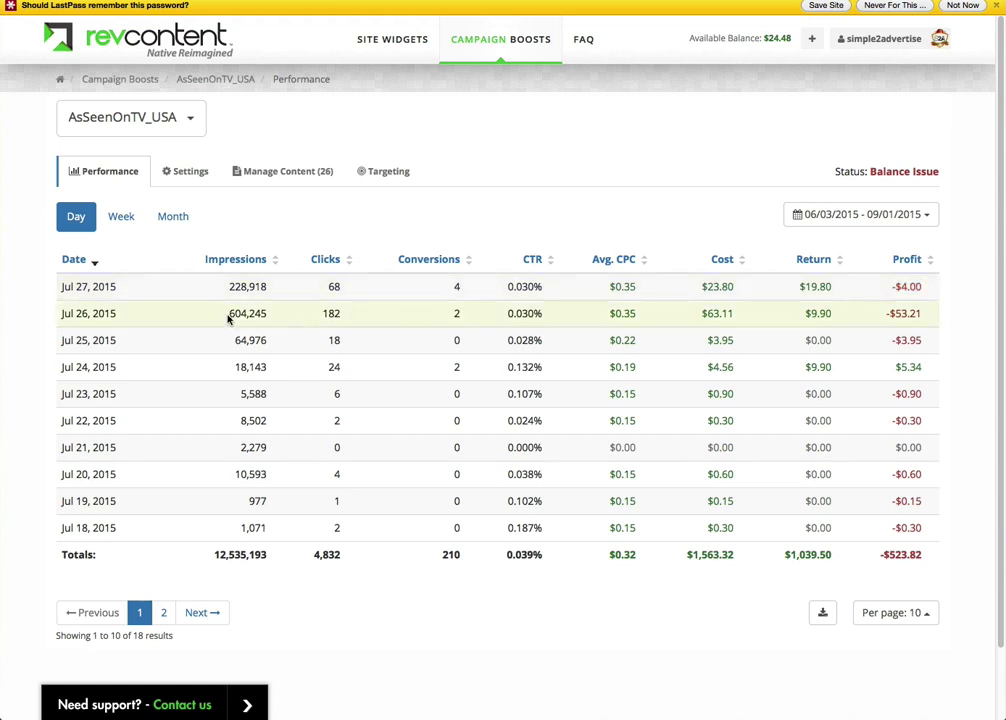
Step: Highlight Jul 26's 604,245 impressions, 182 clicks, 2 conversions and -$53.21 loss, then open Targeting
{"action": "left_click_drag", "start_coordinate": [228, 318], "coordinate": [269, 320]}
{"action": "left_click_drag", "start_coordinate": [314, 320], "coordinate": [338, 314]}
{"action": "left_click_drag", "start_coordinate": [451, 318], "coordinate": [461, 318]}
{"action": "left_click_drag", "start_coordinate": [888, 316], "coordinate": [932, 318]}
{"action": "left_click", "coordinate": [956, 484]}
{"action": "scroll", "coordinate": [956, 484], "scroll_direction": "down", "scroll_amount": 1}
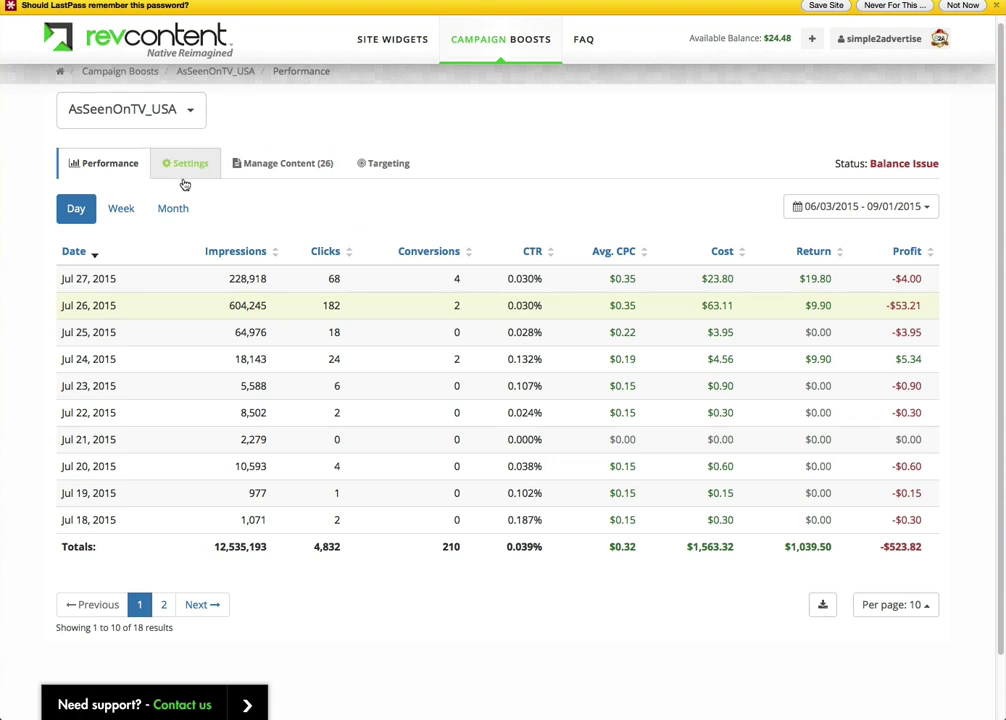
{"action": "left_click", "coordinate": [381, 164]}
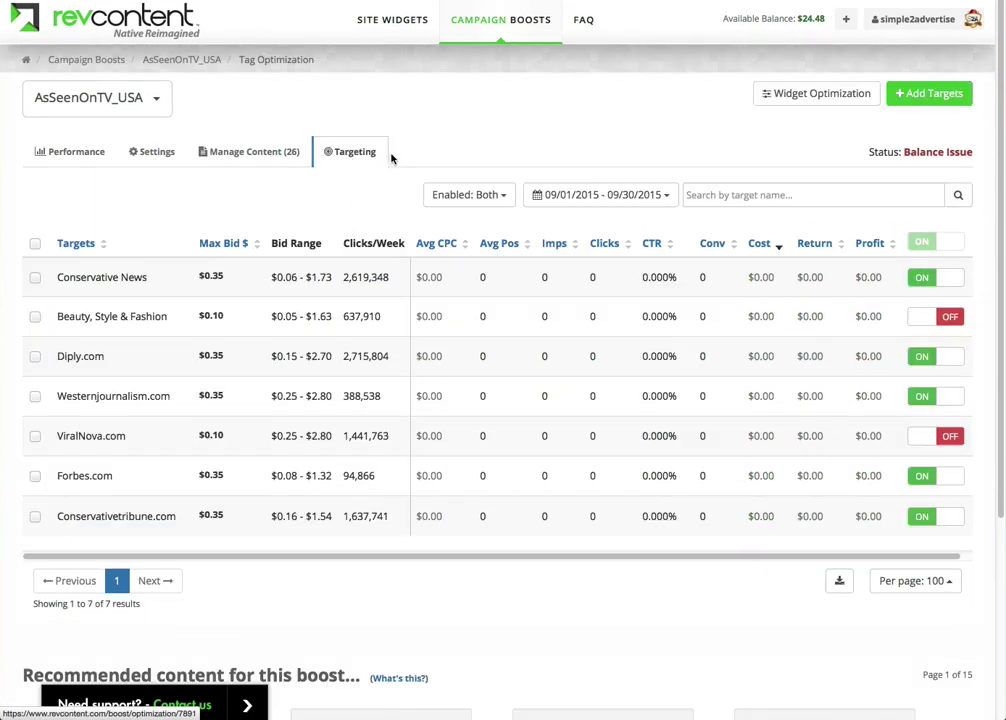
{"action": "left_click", "coordinate": [915, 97]}
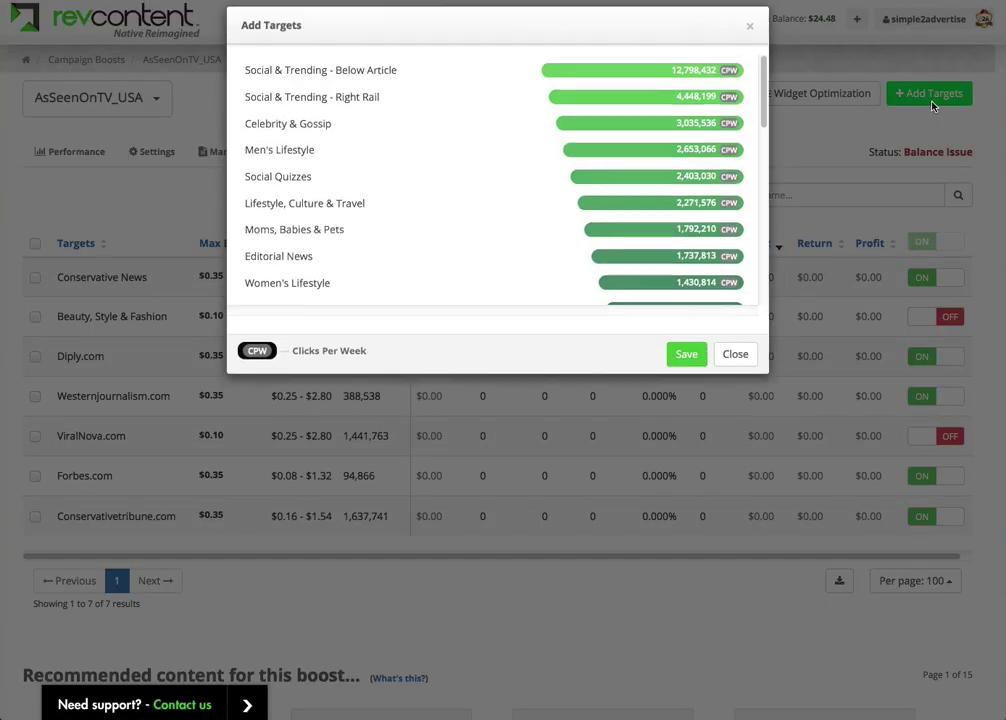
{"action": "mouse_move", "coordinate": [763, 103]}
{"action": "left_mouse_down"}
{"action": "mouse_move", "coordinate": [763, 290]}
{"action": "mouse_move", "coordinate": [763, 87]}
{"action": "left_mouse_up"}
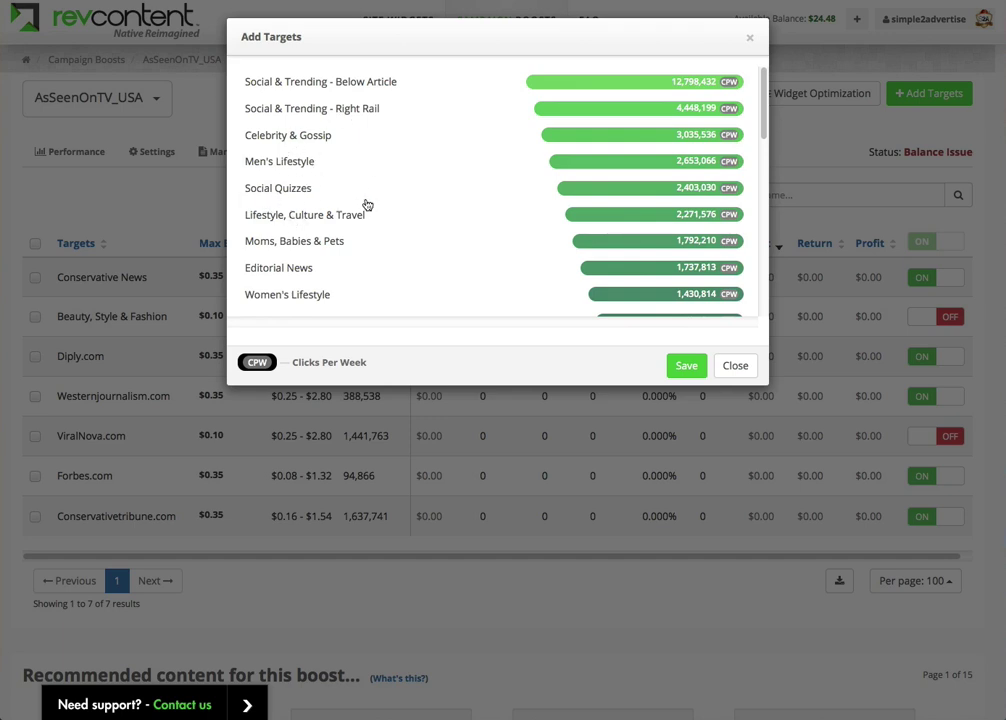
{"action": "scroll", "coordinate": [366, 205], "scroll_direction": "down", "scroll_amount": 3}
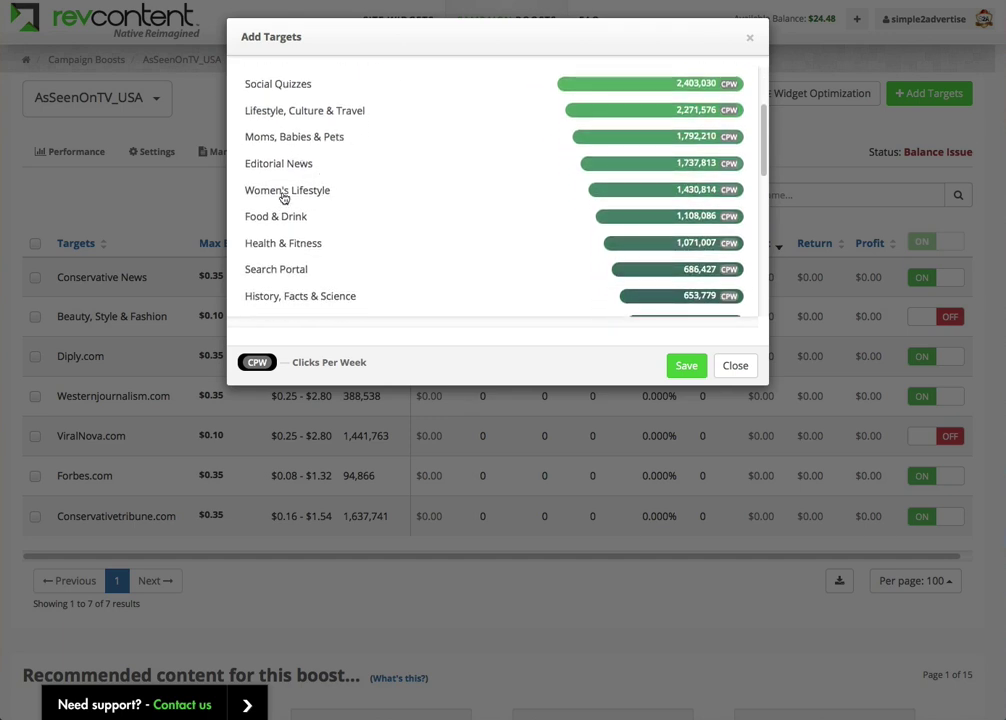
{"action": "scroll", "coordinate": [294, 211], "scroll_direction": "down", "scroll_amount": 4}
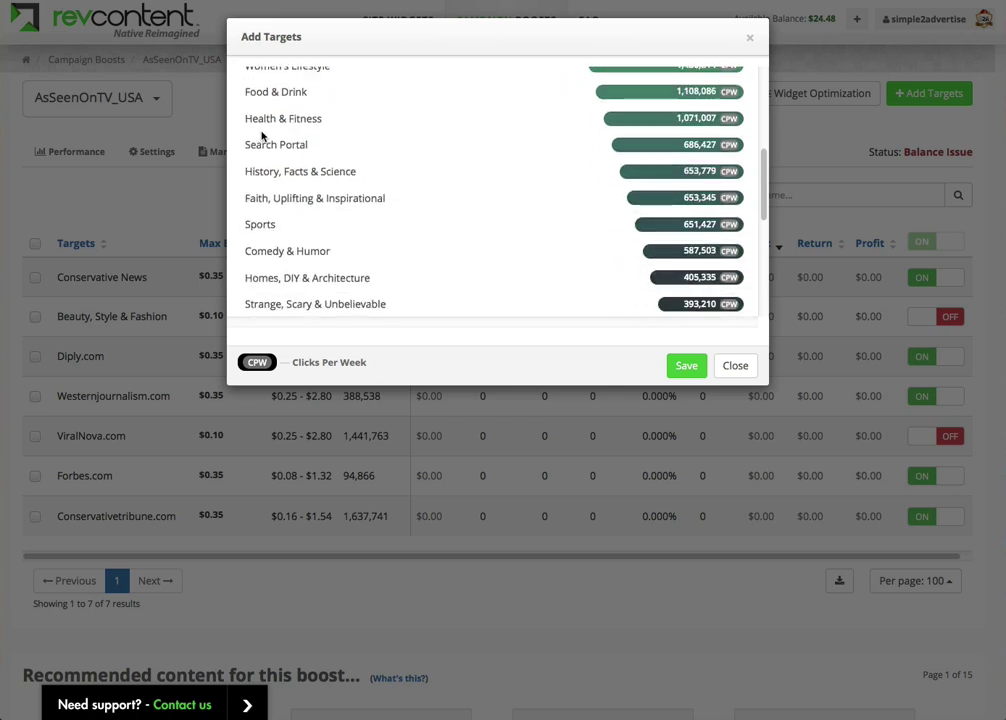
{"action": "scroll", "coordinate": [558, 268], "scroll_direction": "down", "scroll_amount": 5}
{"action": "scroll", "coordinate": [553, 256], "scroll_direction": "up", "scroll_amount": 8}
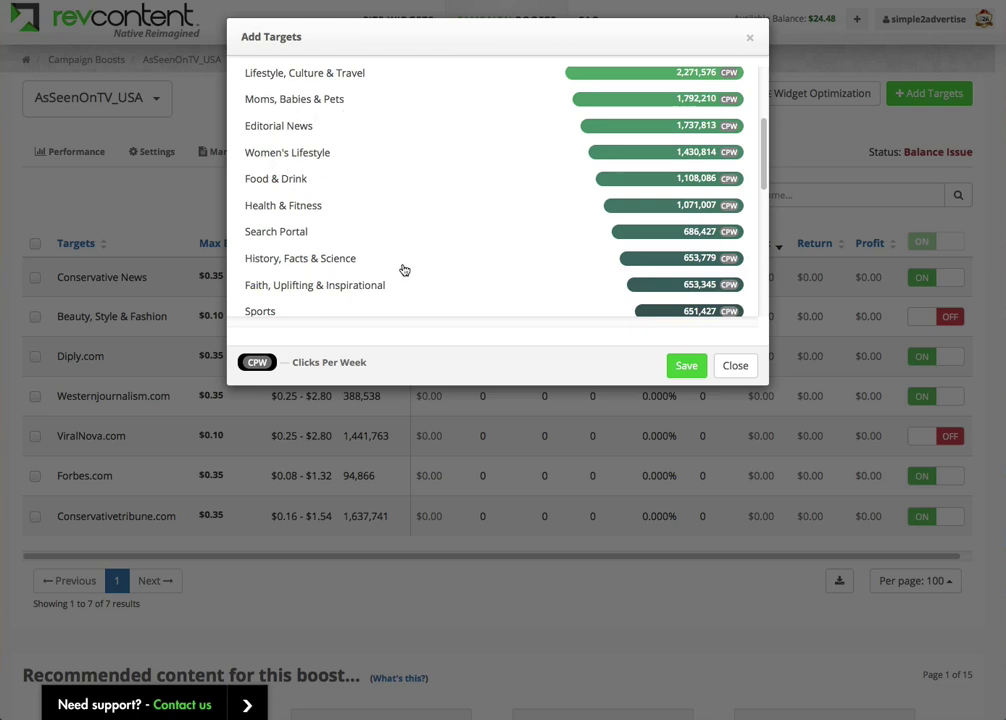
{"action": "left_click", "coordinate": [737, 367]}
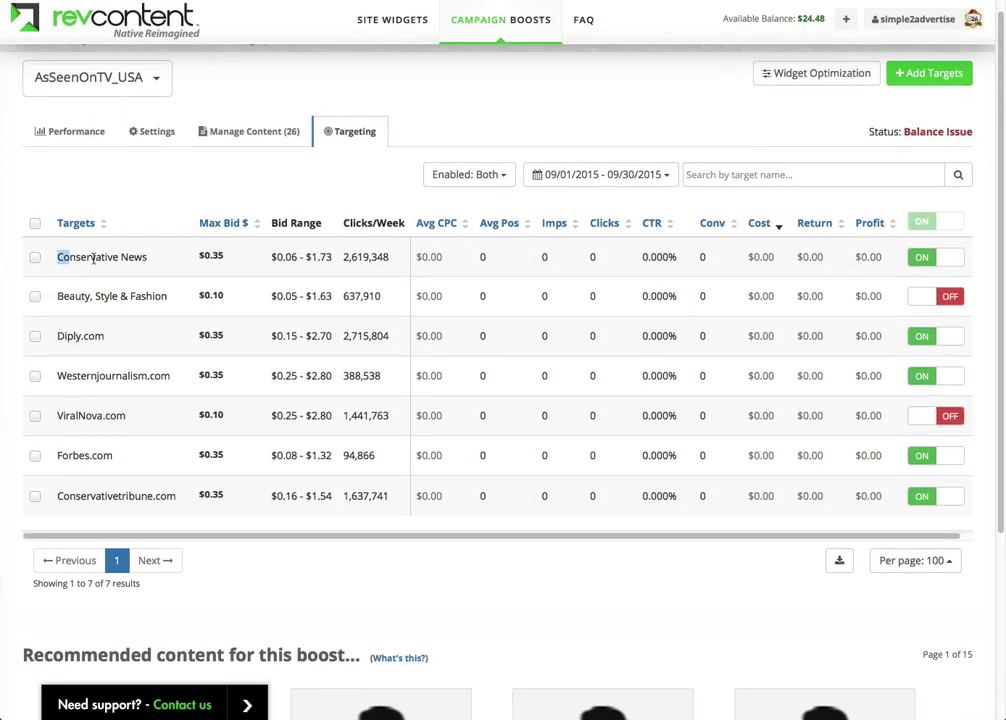
Step: Review the targeting rows for Beauty, Style & Fashion, Diply.com and Conservative News conversions
{"action": "left_click_drag", "start_coordinate": [61, 256], "coordinate": [144, 257]}
{"action": "left_click_drag", "start_coordinate": [69, 292], "coordinate": [155, 309]}
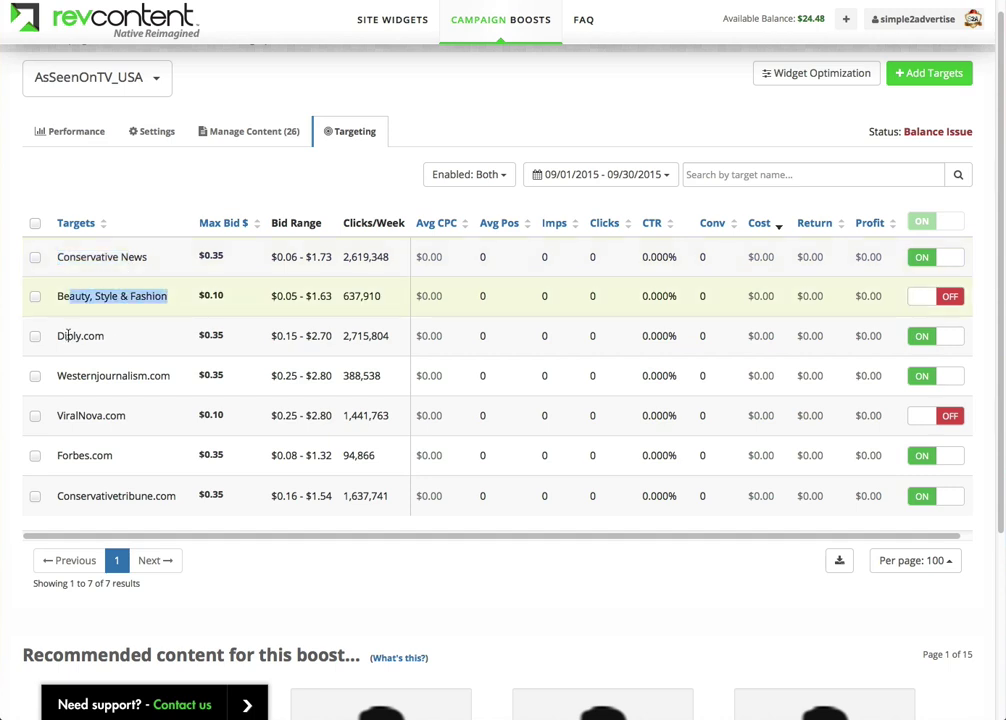
{"action": "left_click_drag", "start_coordinate": [57, 334], "coordinate": [135, 343]}
{"action": "left_click_drag", "start_coordinate": [57, 376], "coordinate": [66, 376]}
{"action": "left_click", "coordinate": [187, 371]}
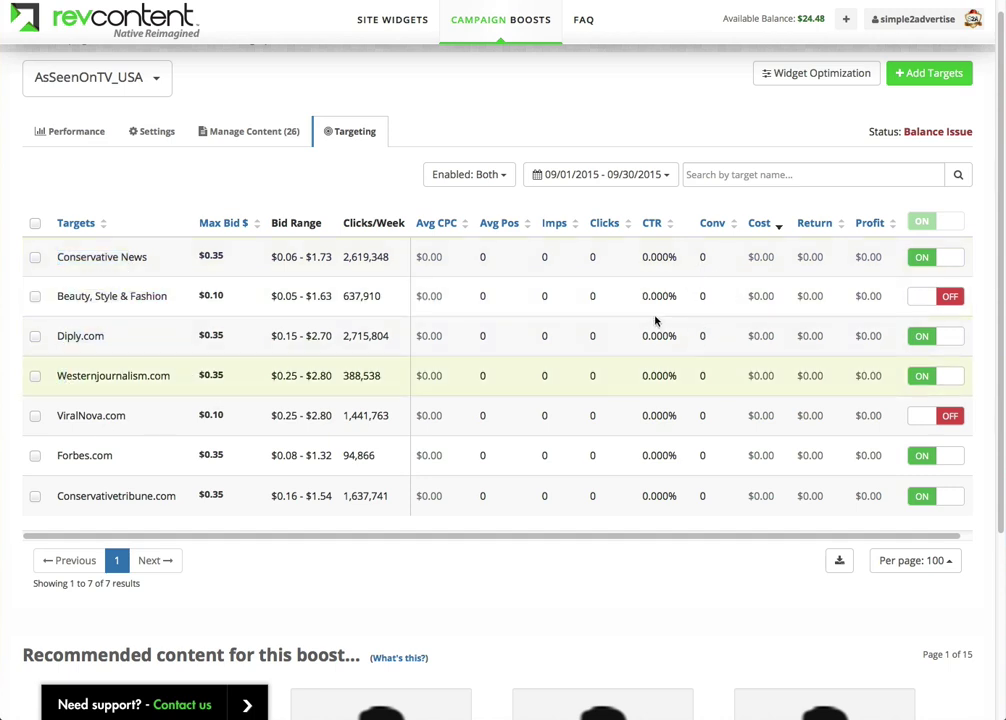
{"action": "double_click", "coordinate": [704, 258]}
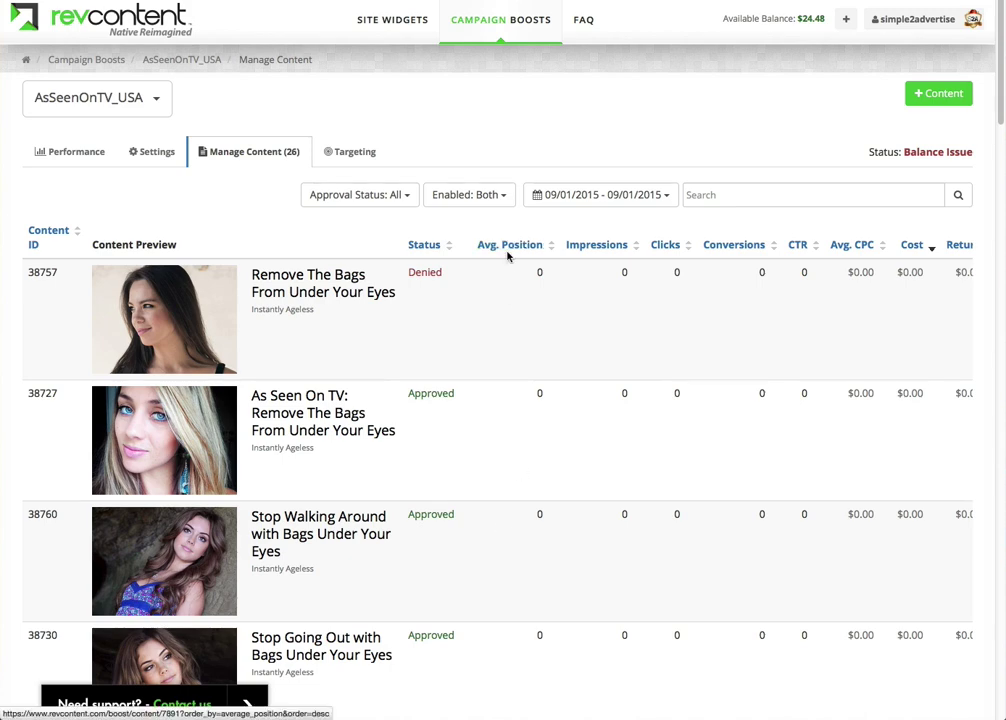
Step: Go back to the AsSeenOnTV_USA boost's Targeting tab
{"action": "left_click", "coordinate": [369, 158]}
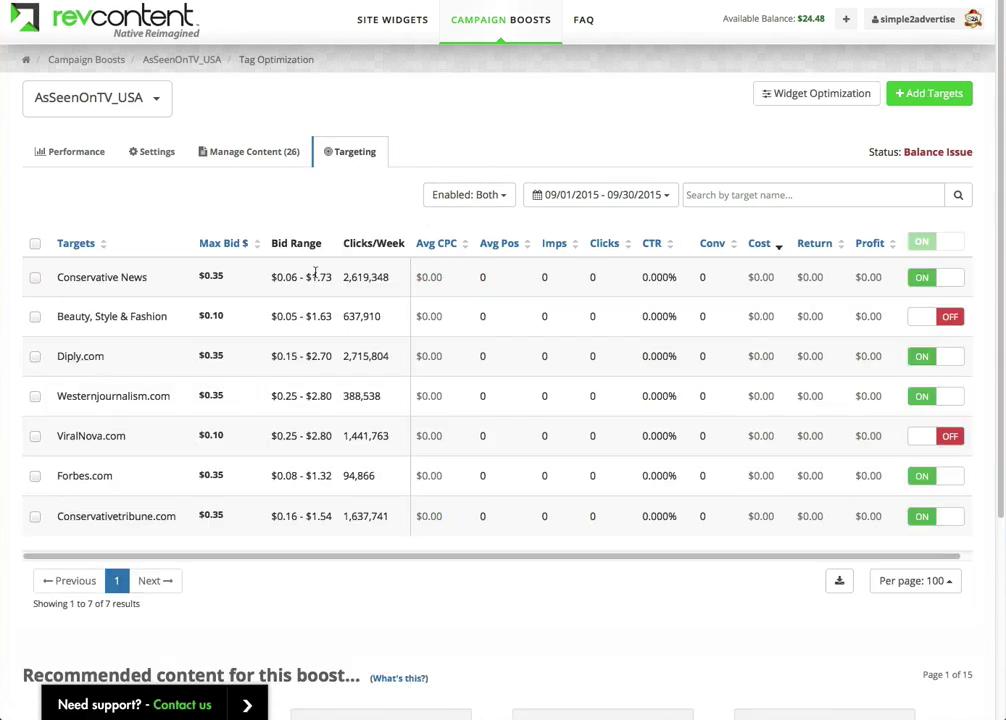
Step: Visit Forbes.com from its target, open the biotech stock article, and scroll to Promoted Stories
{"action": "left_click", "coordinate": [117, 478]}
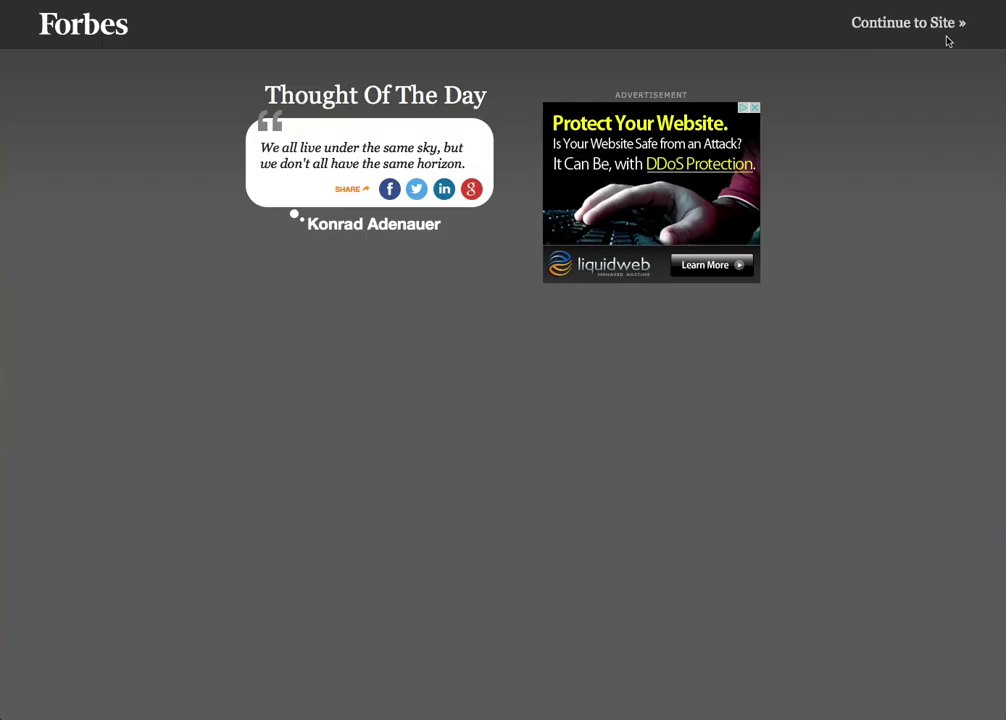
{"action": "left_click", "coordinate": [943, 22]}
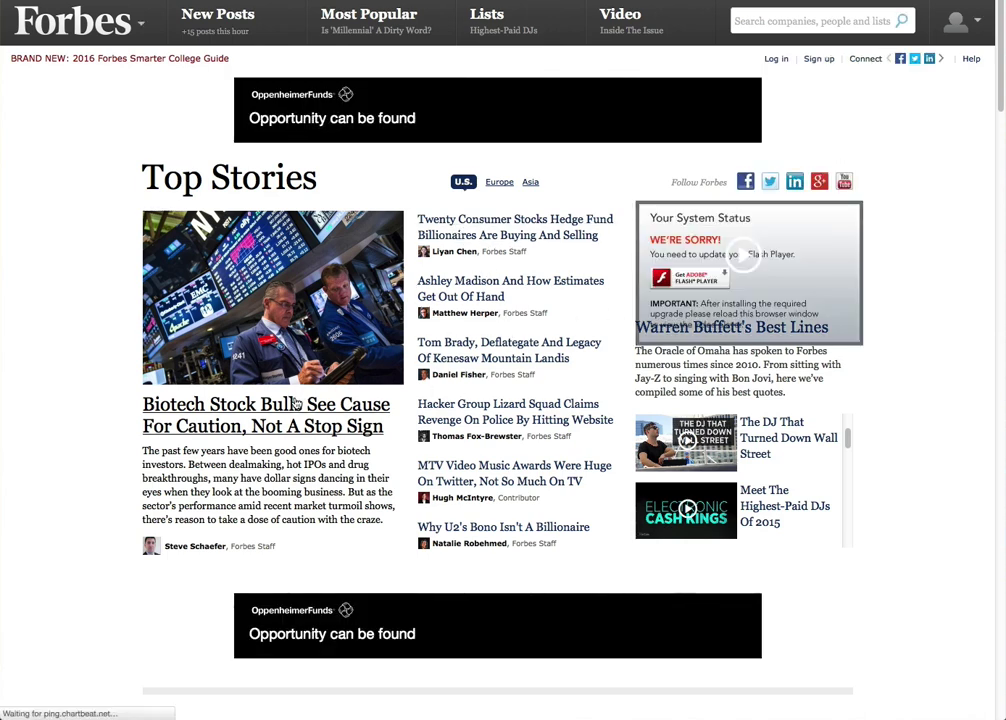
{"action": "left_click", "coordinate": [486, 362]}
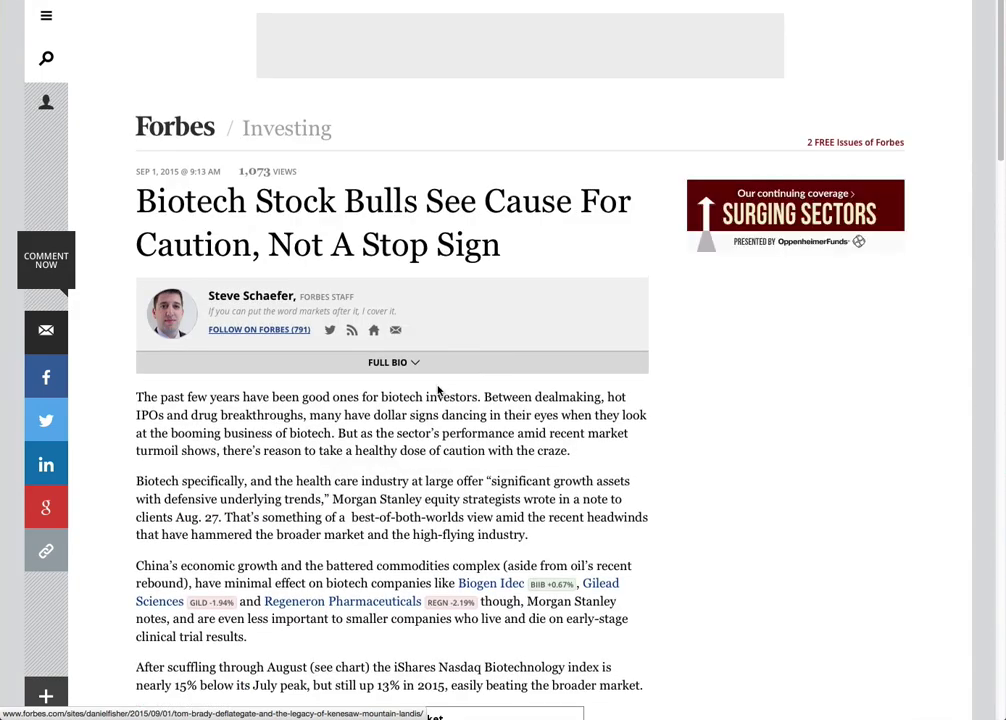
{"action": "scroll", "coordinate": [437, 390], "scroll_direction": "down", "scroll_amount": 3}
{"action": "scroll", "coordinate": [435, 395], "scroll_direction": "down", "scroll_amount": 4}
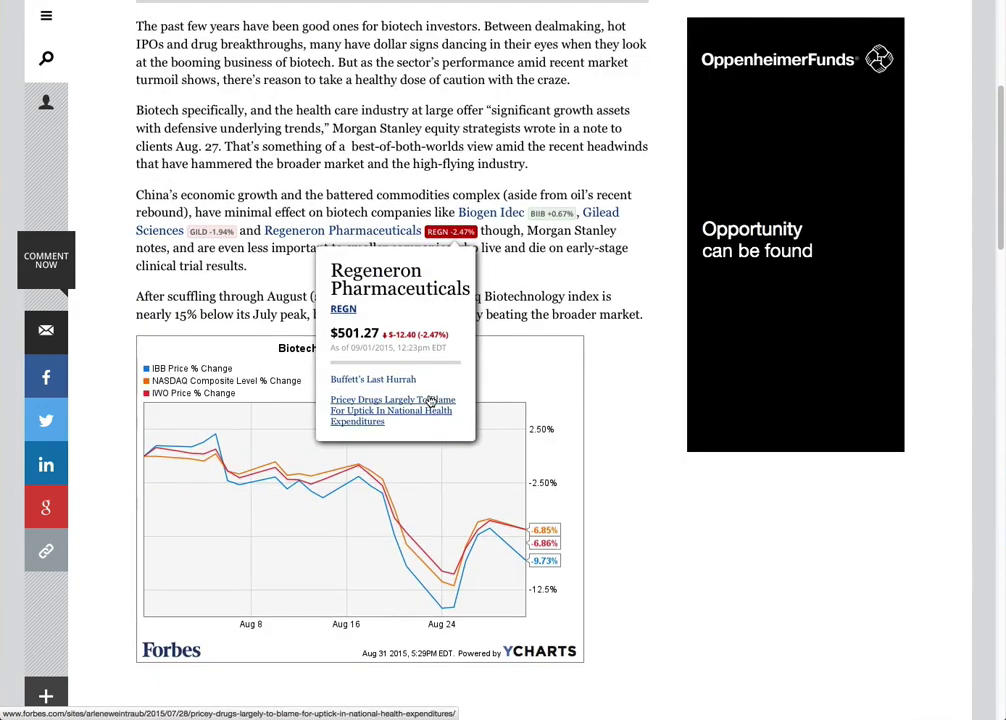
{"action": "scroll", "coordinate": [430, 400], "scroll_direction": "down", "scroll_amount": 20}
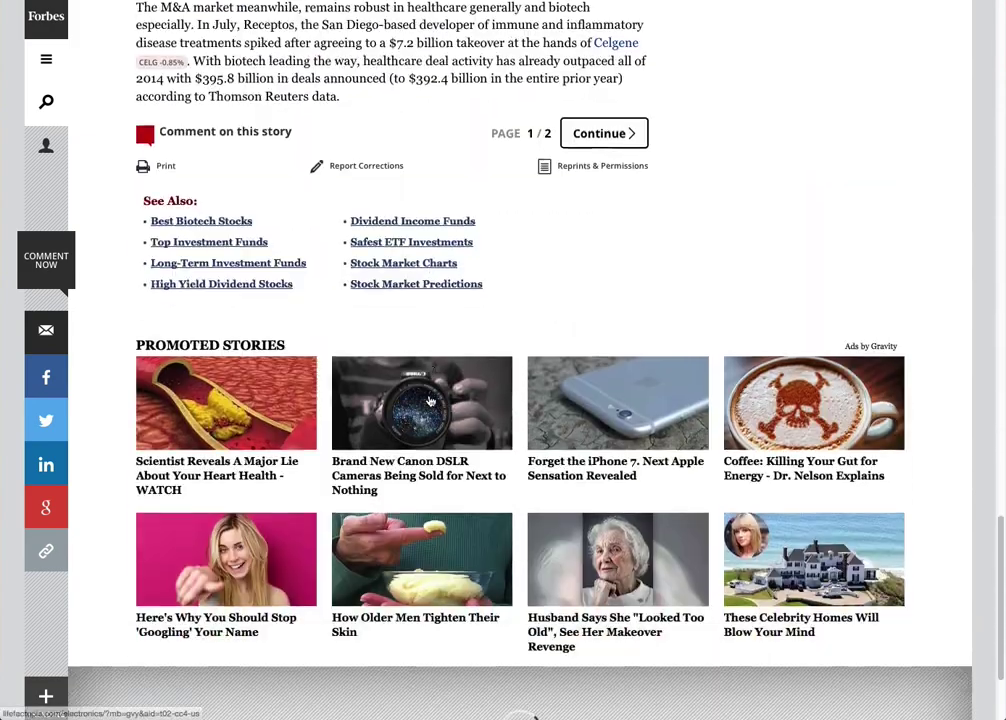
{"action": "scroll", "coordinate": [430, 401], "scroll_direction": "down", "scroll_amount": 2}
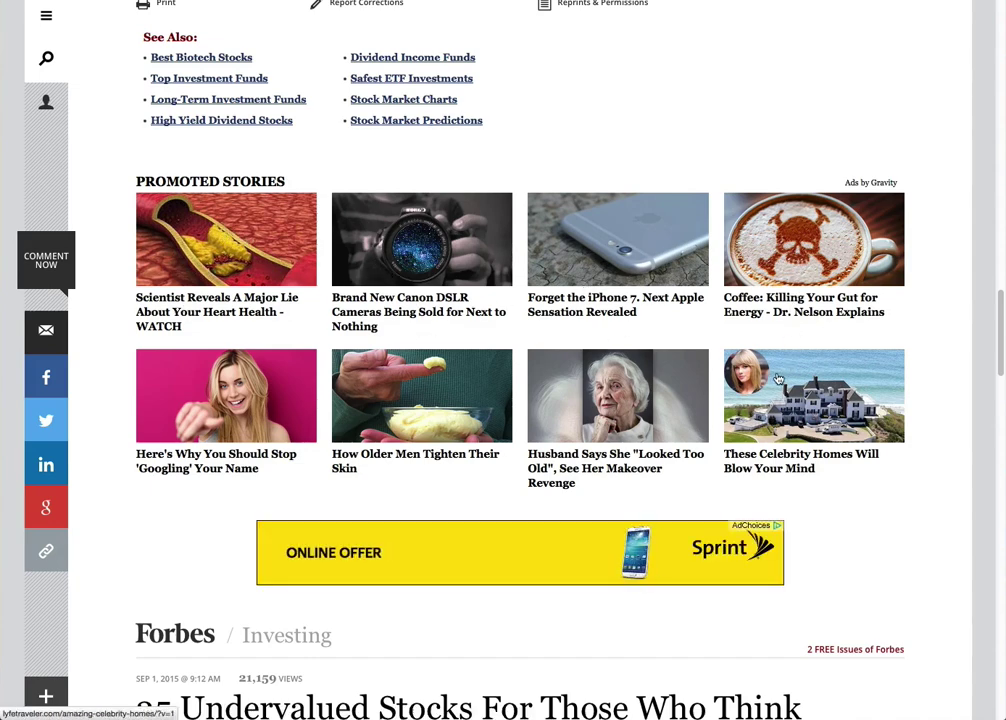
{"action": "scroll", "coordinate": [778, 378], "scroll_direction": "down", "scroll_amount": 2}
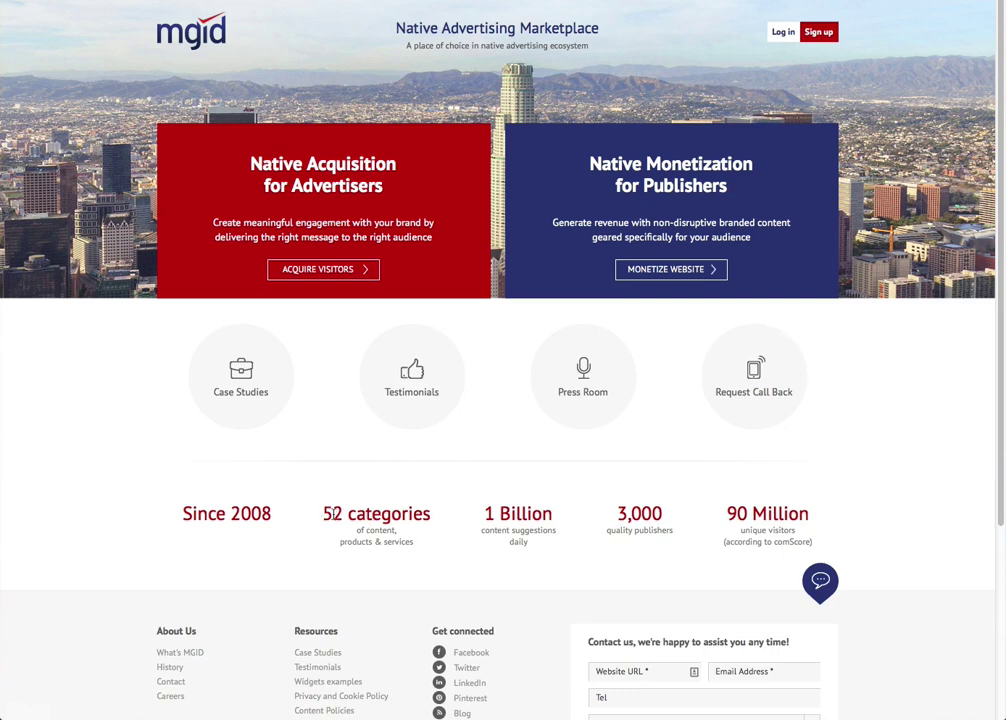
Step: Highlight the 52 categories figure on MGID's homepage
{"action": "left_click_drag", "start_coordinate": [338, 513], "coordinate": [380, 510]}
{"action": "left_click", "coordinate": [375, 504]}
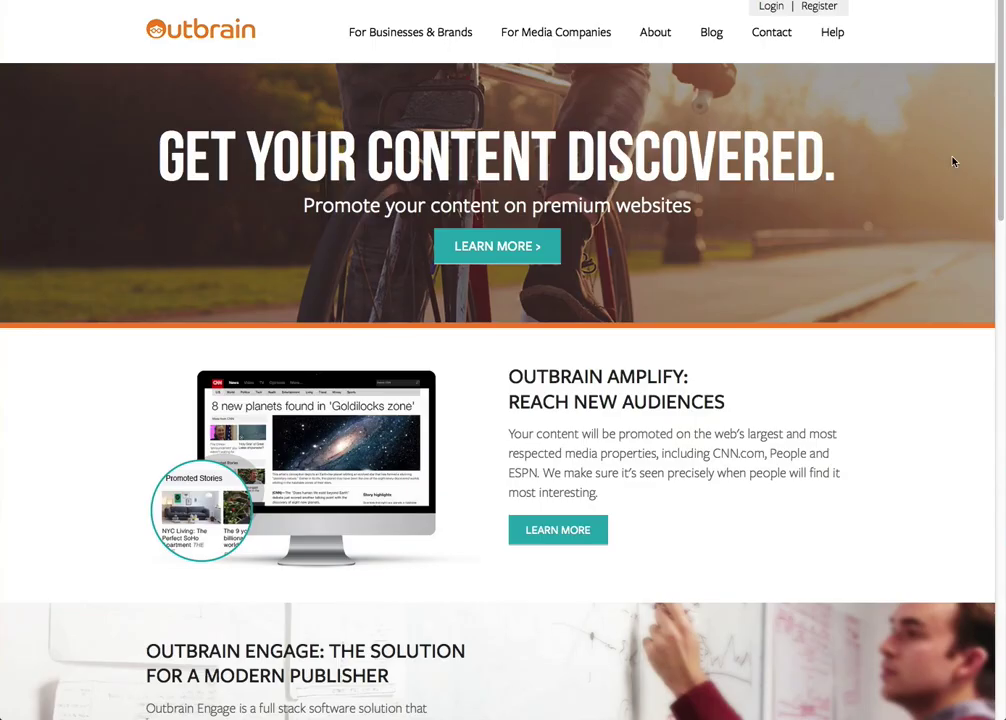
Step: Scroll down Outbrain's homepage and back up a little
{"action": "scroll", "coordinate": [953, 161], "scroll_direction": "down", "scroll_amount": 5}
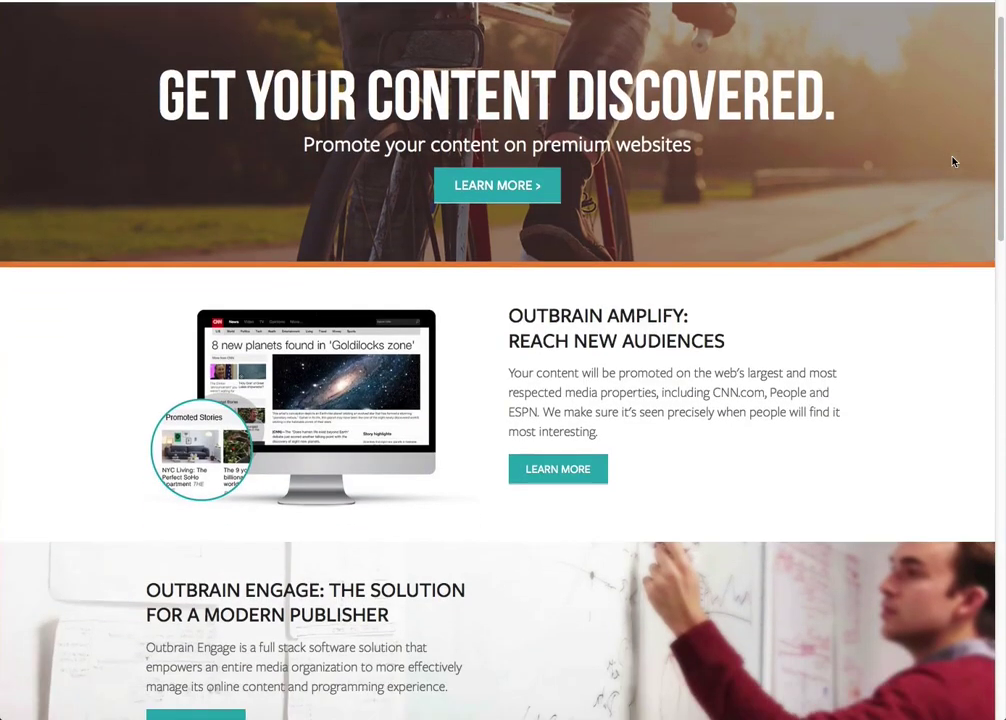
{"action": "scroll", "coordinate": [928, 176], "scroll_direction": "down", "scroll_amount": 7}
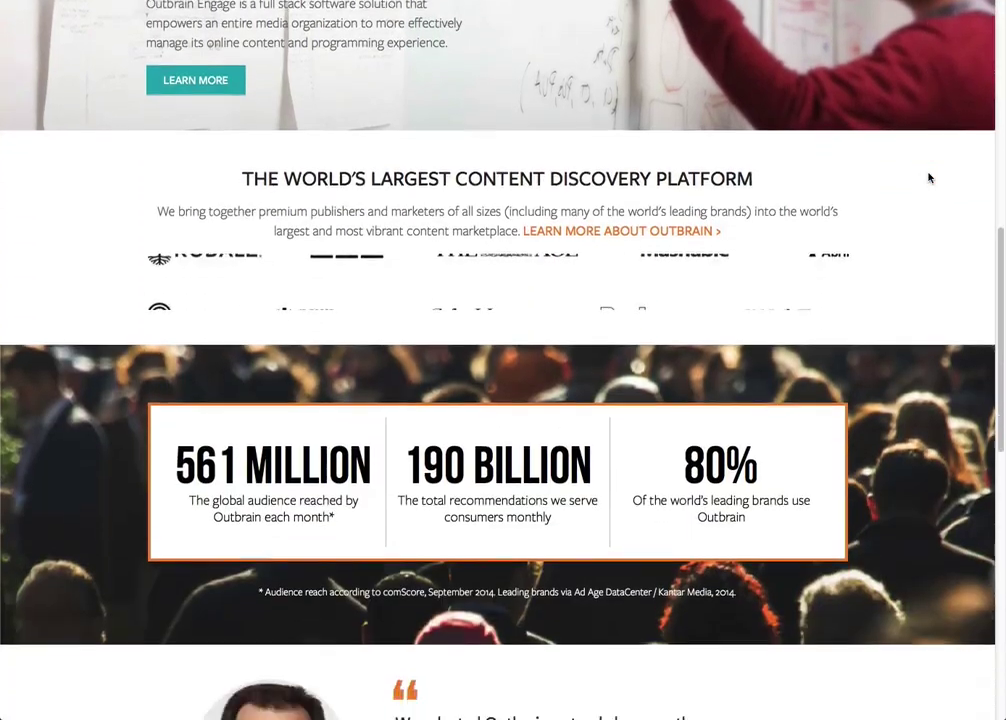
{"action": "scroll", "coordinate": [927, 174], "scroll_direction": "down", "scroll_amount": 3}
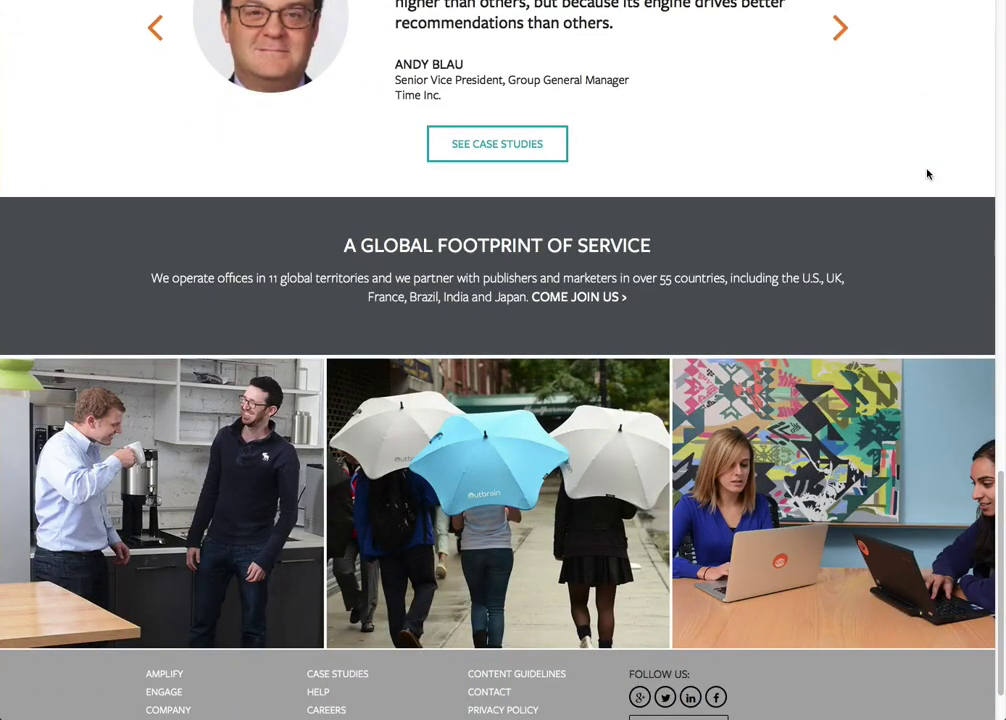
{"action": "scroll", "coordinate": [930, 172], "scroll_direction": "up", "scroll_amount": 10}
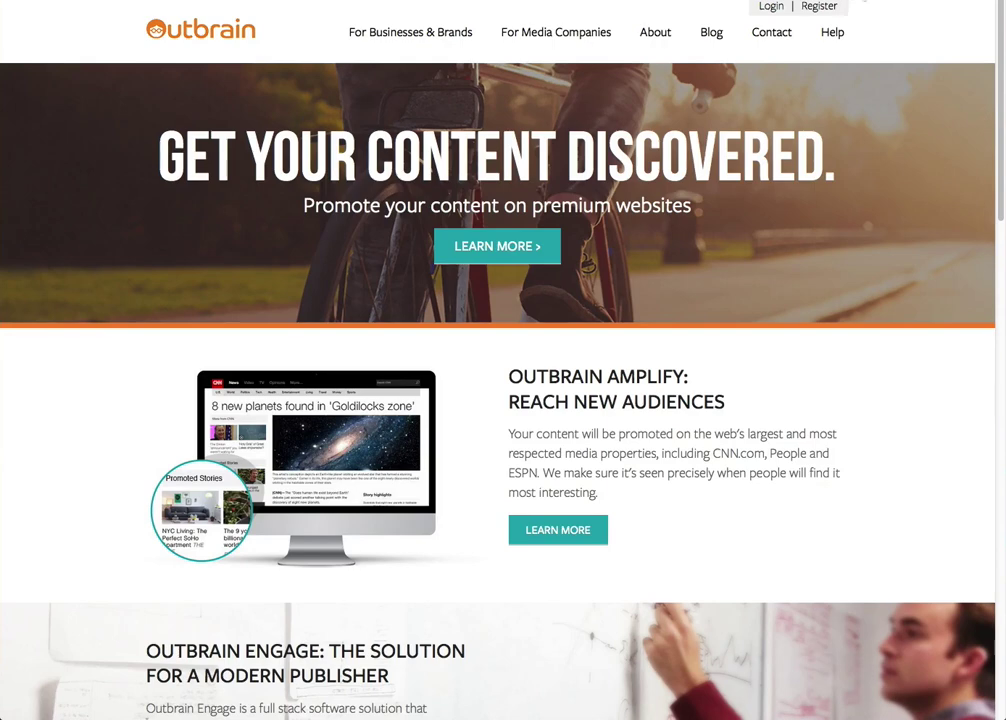